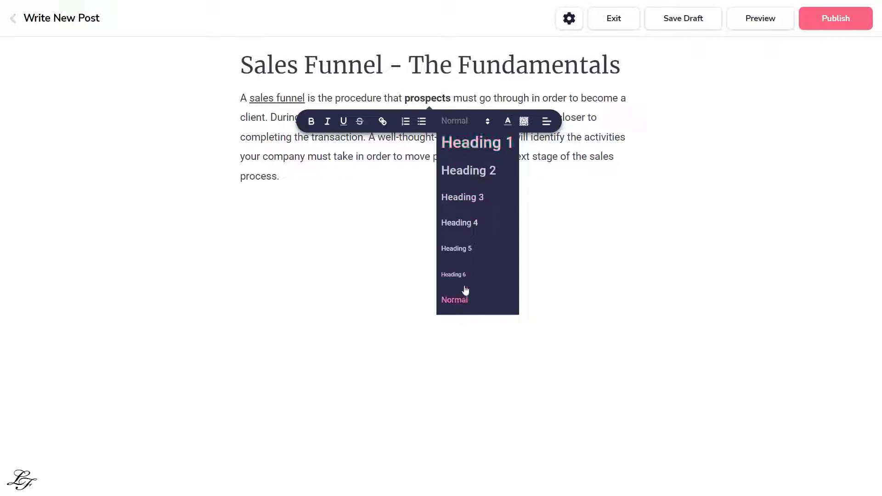
Step: Set the text colour of the word "prospects" in the first sentence to red
{"action": "left_click", "coordinate": [508, 122]}
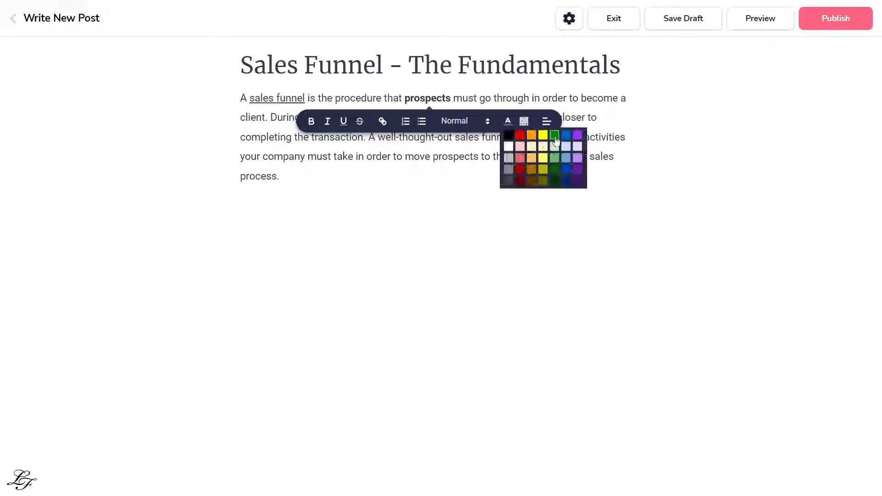
{"action": "left_click", "coordinate": [520, 135]}
{"action": "left_click", "coordinate": [461, 100]}
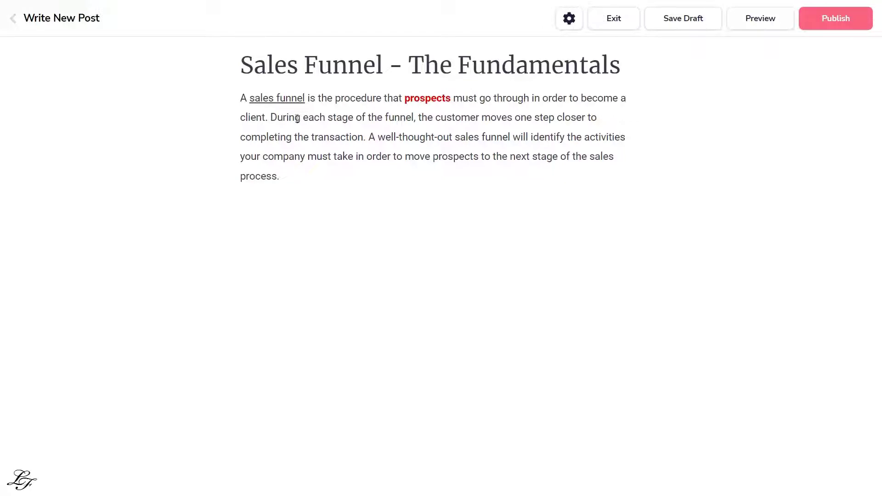
Step: Highlight the word "client" in the first sentence with a yellow background colour
{"action": "left_click_drag", "start_coordinate": [242, 119], "coordinate": [266, 118]}
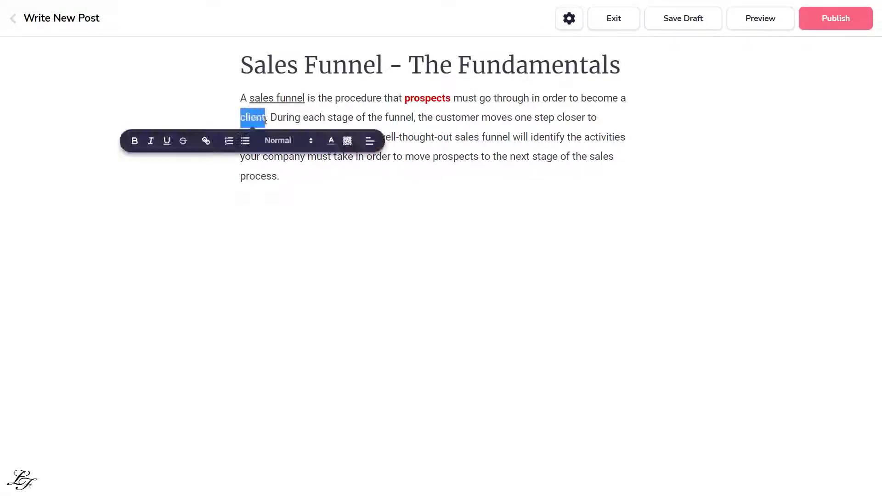
{"action": "left_click", "coordinate": [350, 145]}
{"action": "left_click", "coordinate": [382, 154]}
{"action": "left_click", "coordinate": [358, 151]}
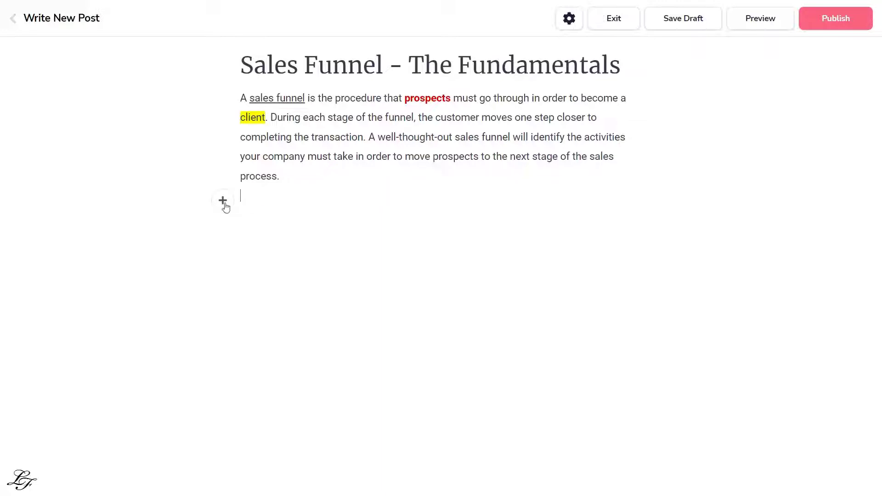
Step: Start adding an image below the paragraph and choose the sales funnel graphic from the image library
{"action": "left_click", "coordinate": [224, 204]}
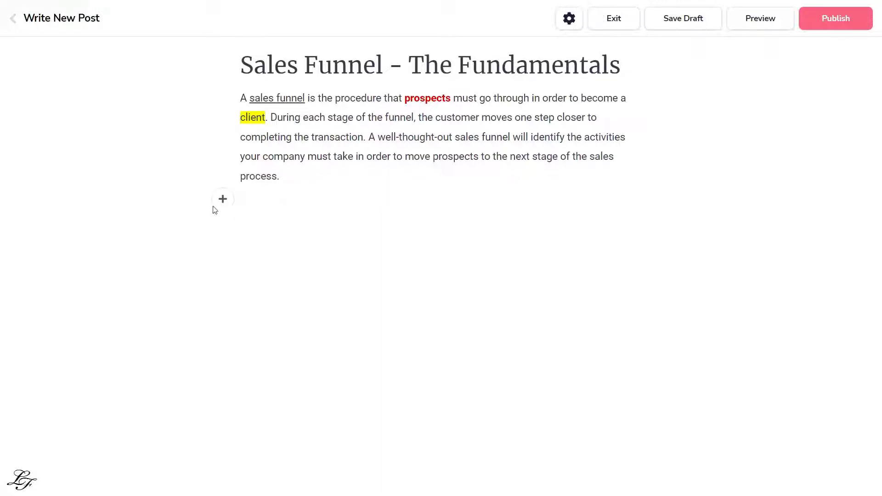
{"action": "left_click", "coordinate": [222, 203]}
{"action": "left_click", "coordinate": [252, 201]}
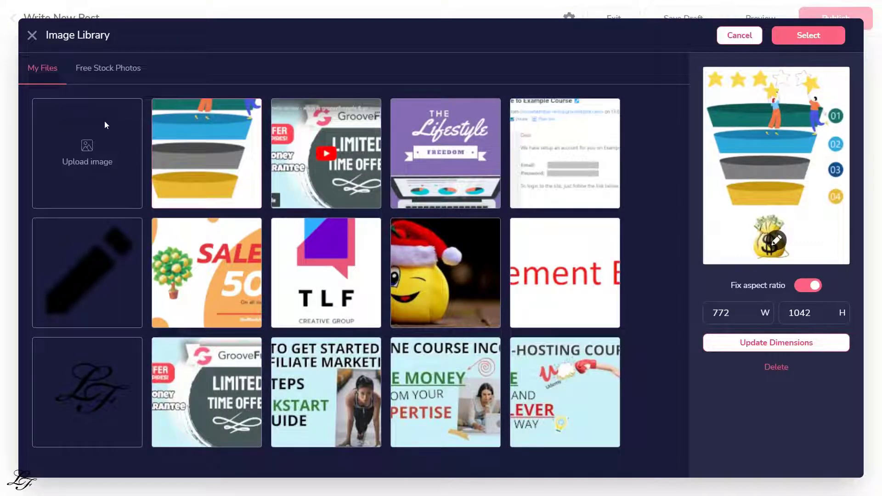
{"action": "left_click", "coordinate": [186, 150]}
{"action": "left_click", "coordinate": [200, 160]}
Step: Resize the funnel graphic to a width of 250 with the aspect ratio fixed, and insert it into the post
{"action": "left_click_drag", "start_coordinate": [743, 316], "coordinate": [672, 318]}
{"action": "type", "text": "300"}
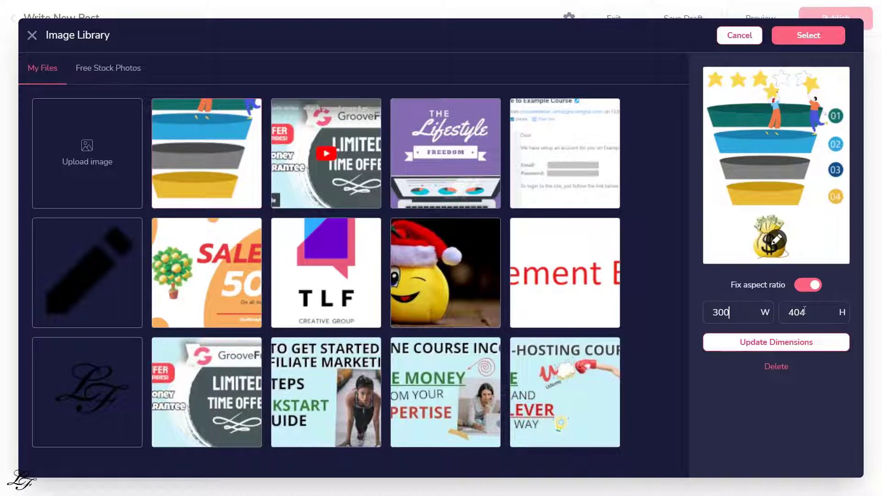
{"action": "left_click_drag", "start_coordinate": [760, 319], "coordinate": [691, 314]}
{"action": "type", "text": "250"}
{"action": "left_click", "coordinate": [787, 341]}
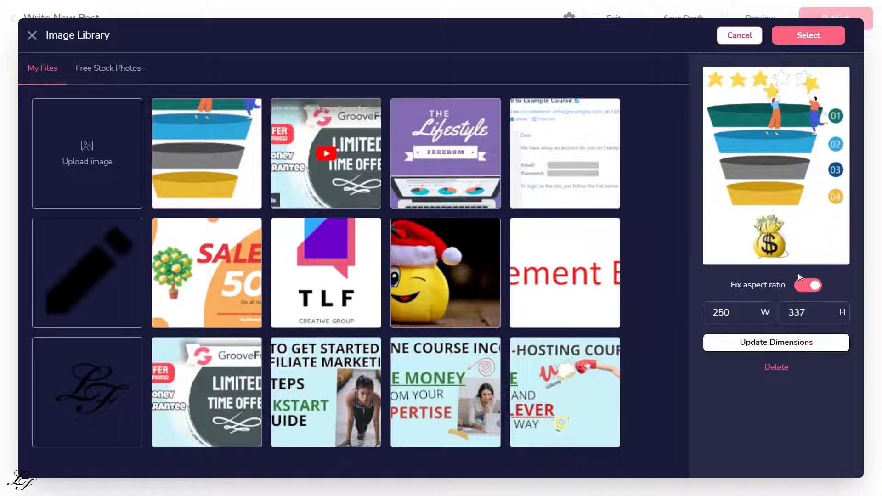
{"action": "left_click", "coordinate": [800, 42]}
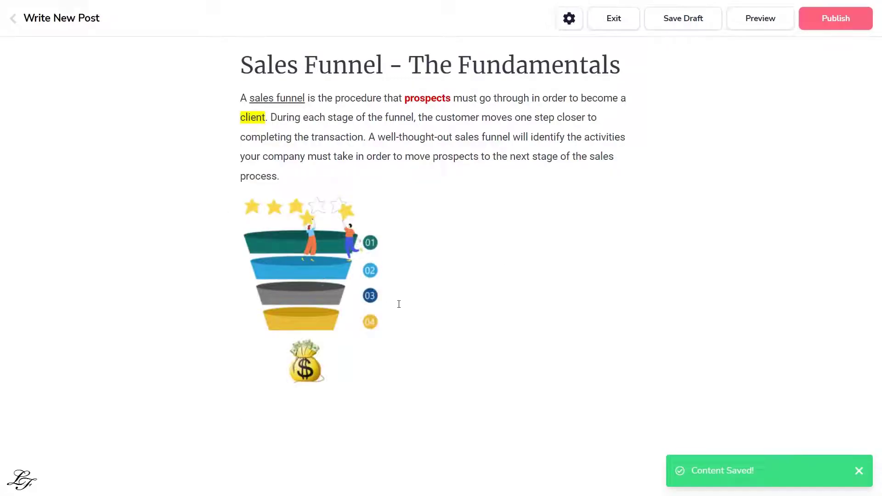
Step: Centre the inserted funnel image in the post
{"action": "left_click", "coordinate": [410, 337]}
{"action": "left_click_drag", "start_coordinate": [342, 315], "coordinate": [336, 298]}
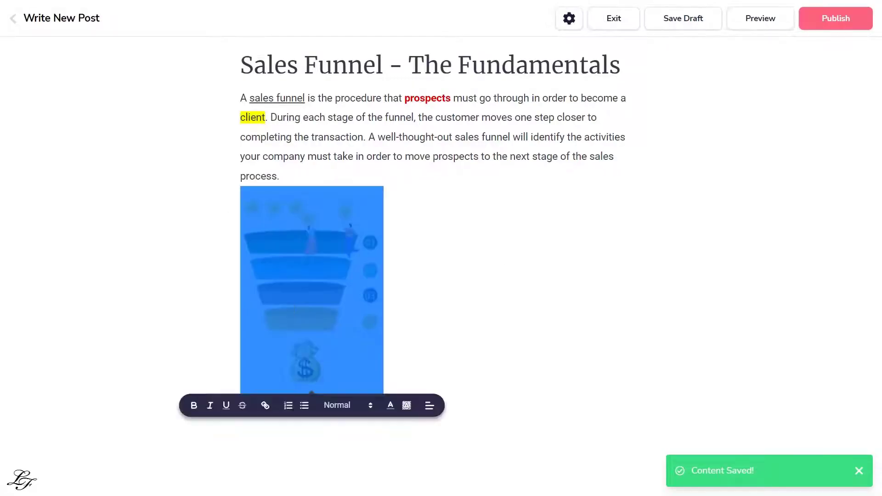
{"action": "left_click", "coordinate": [430, 407]}
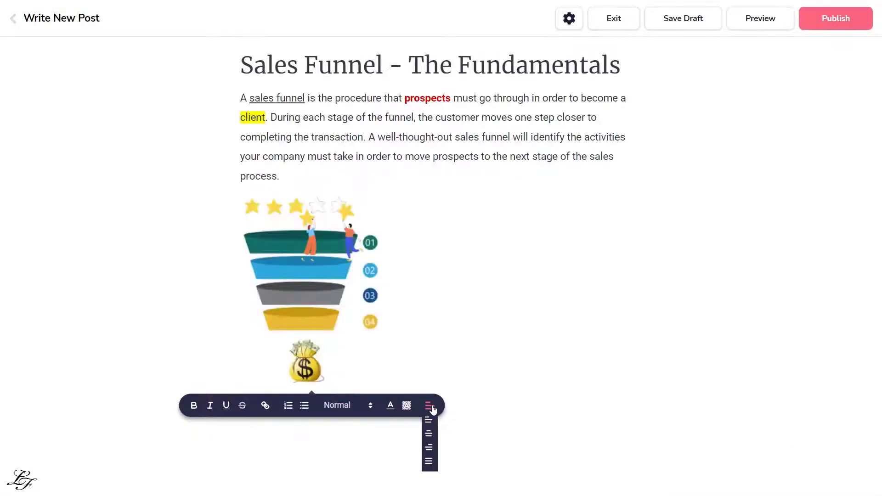
{"action": "left_click", "coordinate": [434, 437]}
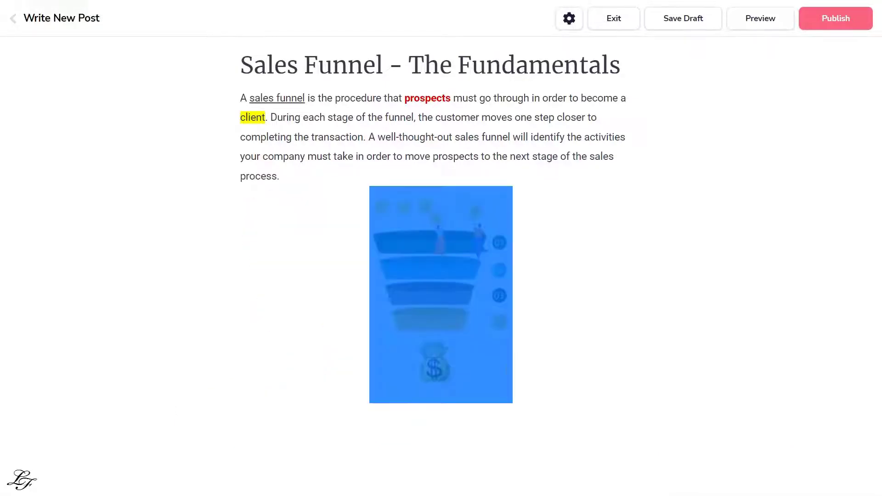
{"action": "left_click", "coordinate": [526, 371]}
{"action": "key", "text": "Return"}
{"action": "left_click", "coordinate": [223, 418]}
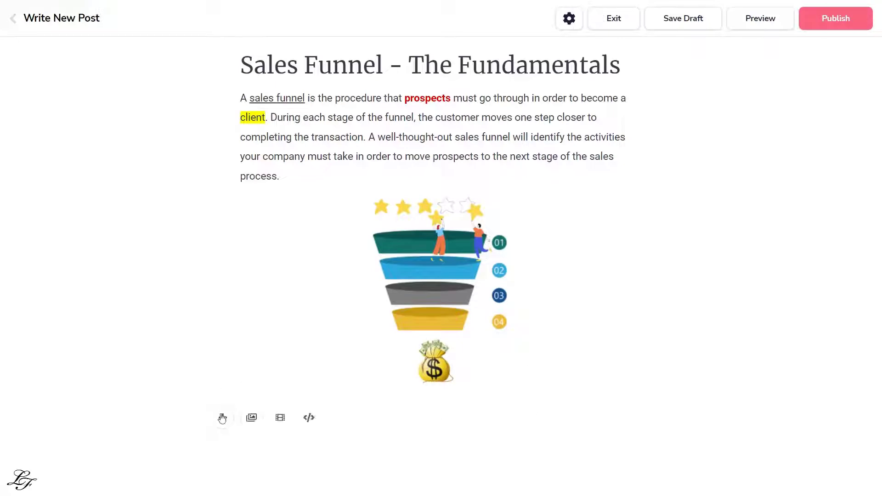
{"action": "left_click", "coordinate": [280, 419]}
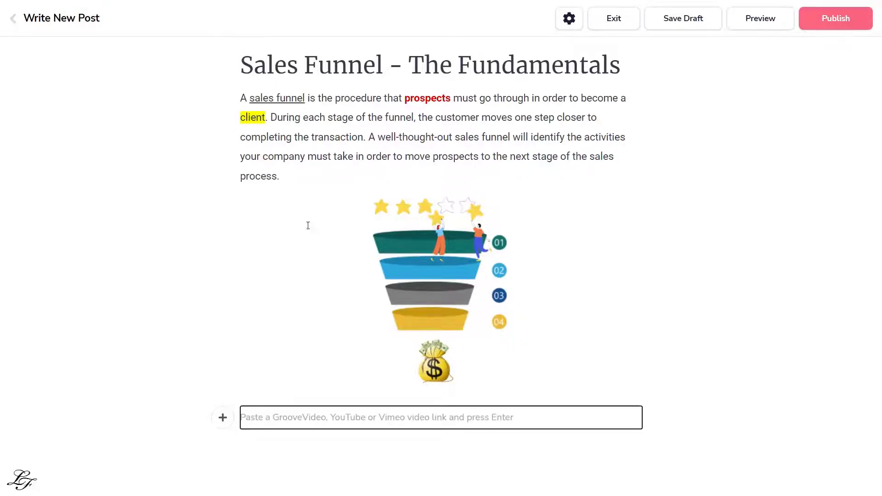
{"action": "type", "text": "https://youtu.be/VckbdtP9-FE"}
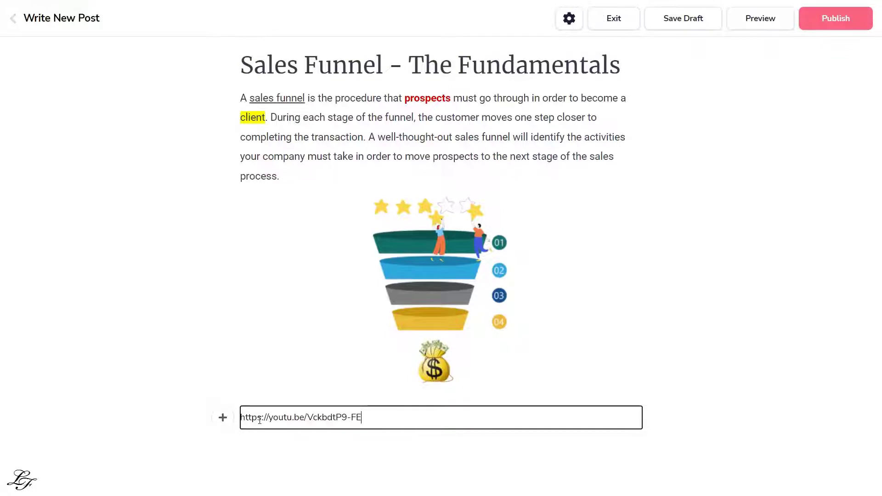
{"action": "key", "text": "Return"}
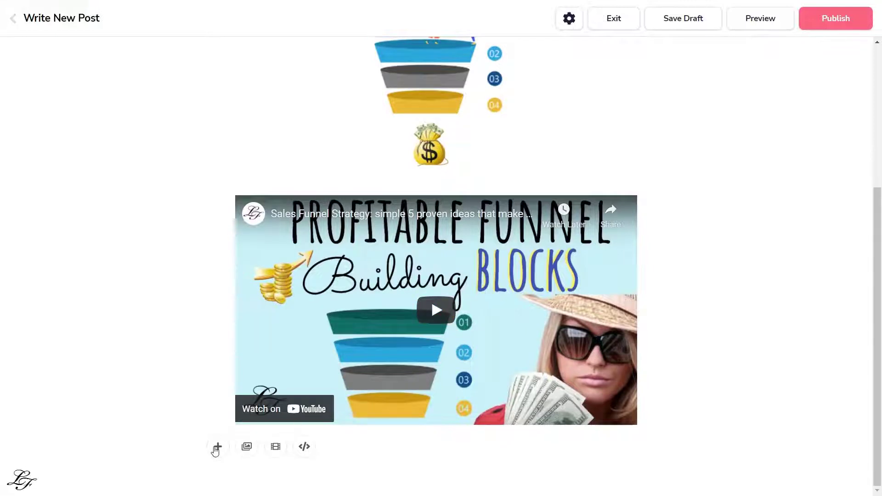
Step: Open the HTML embed dialog below the video and close it without adding any code
{"action": "left_click", "coordinate": [305, 448]}
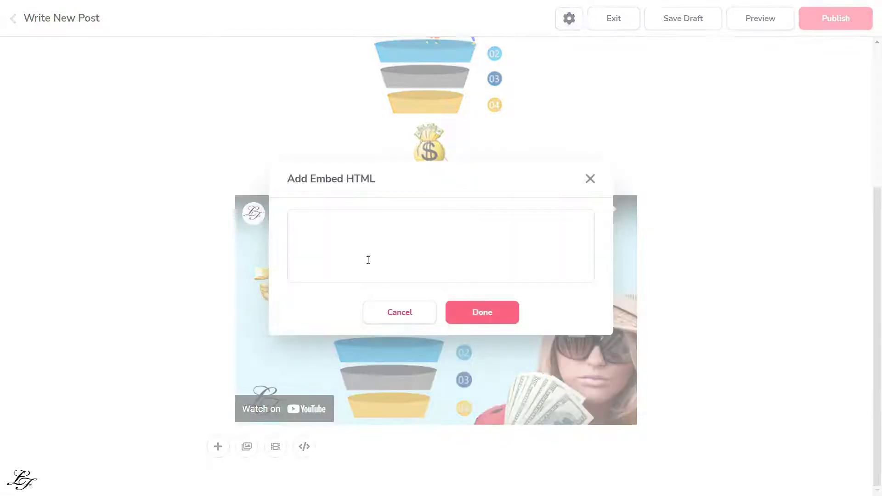
{"action": "left_click", "coordinate": [423, 315]}
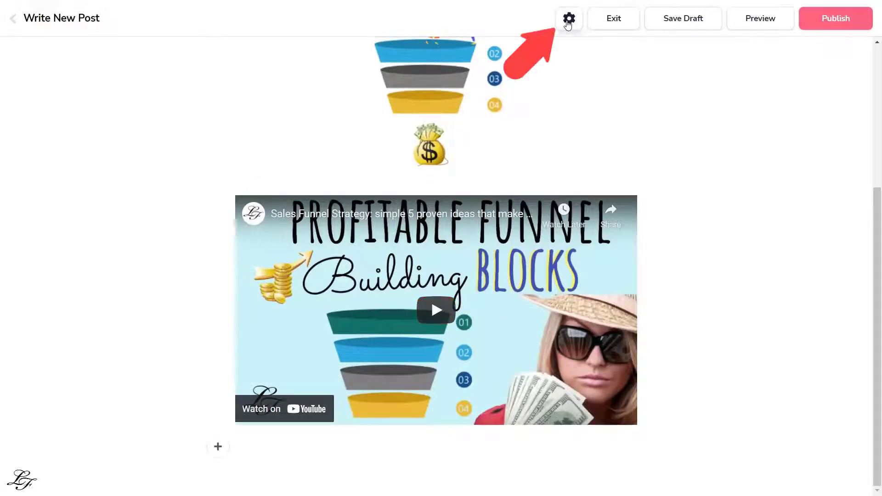
Step: Open the post settings, and look through the featured image carousel and posts on the Example Blog homepage
{"action": "left_click", "coordinate": [569, 19]}
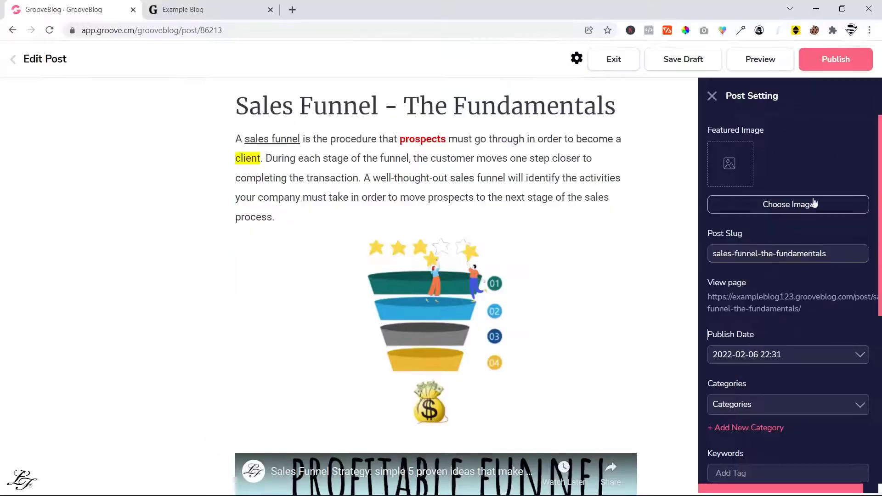
{"action": "left_click", "coordinate": [213, 10]}
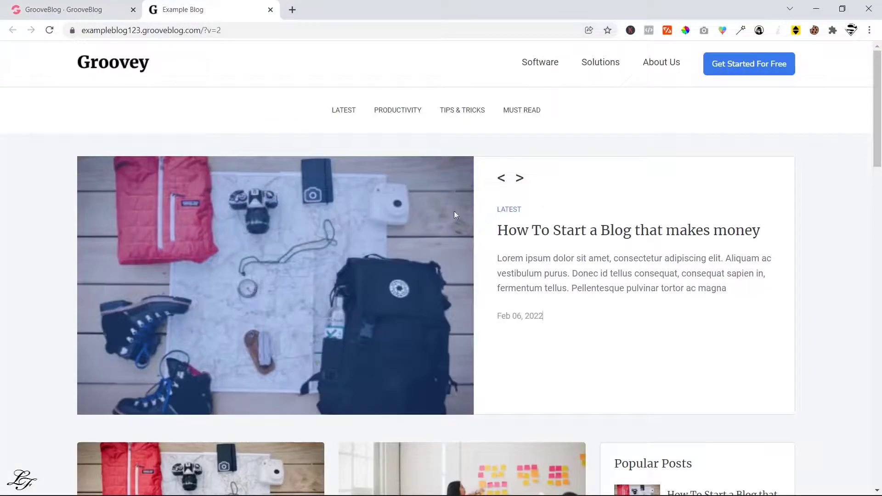
{"action": "left_click", "coordinate": [519, 179]}
{"action": "left_click", "coordinate": [520, 179]}
{"action": "scroll", "coordinate": [338, 248], "scroll_direction": "down", "scroll_amount": 4}
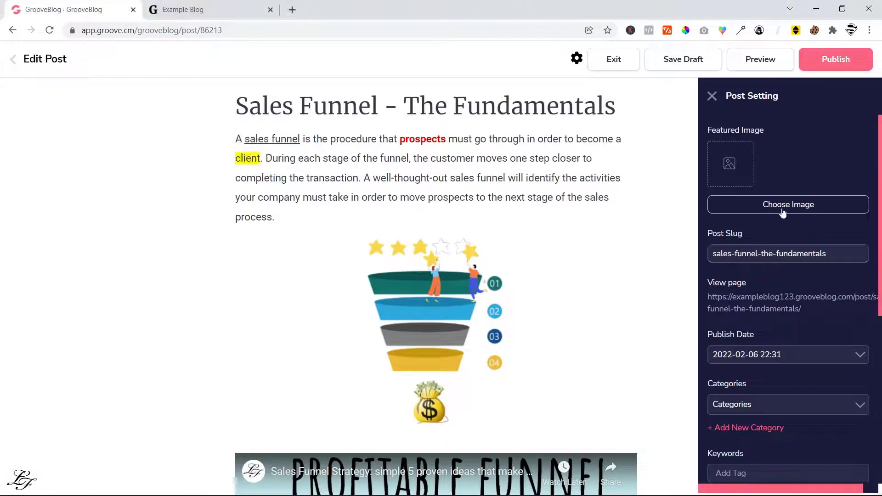
Step: Set the "Special Offer" image with the woman in a headset as the post's featured image
{"action": "left_click", "coordinate": [782, 211]}
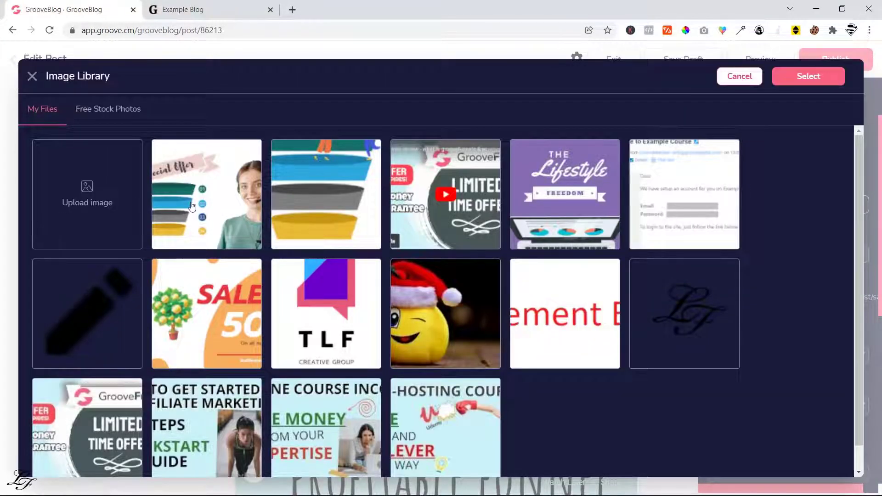
{"action": "left_click", "coordinate": [192, 207]}
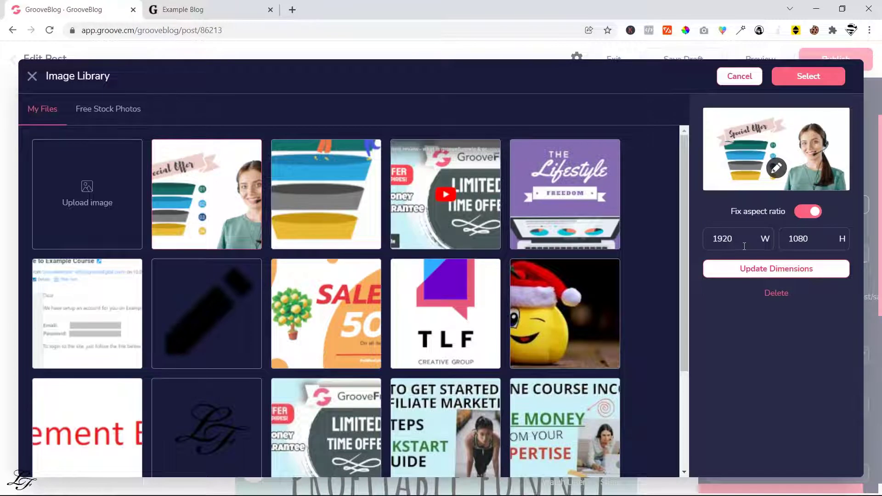
{"action": "left_click", "coordinate": [811, 77]}
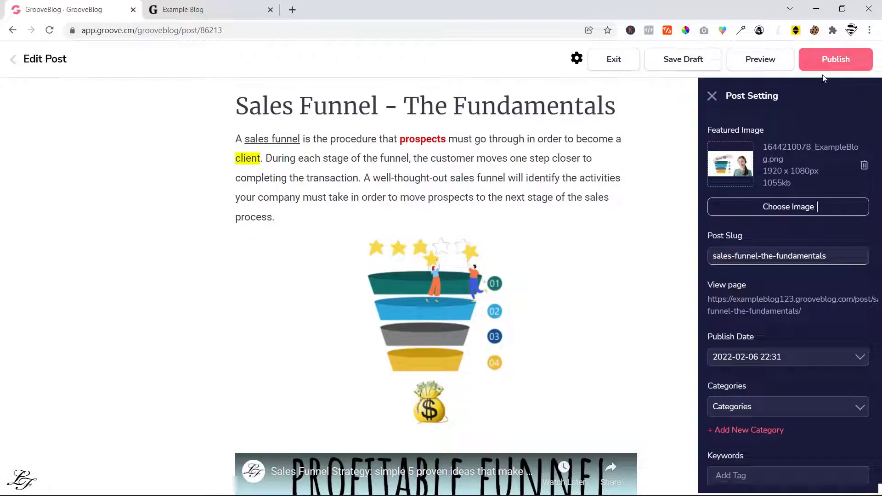
Step: Review the post slug and the date and time options for publishing, leaving the publish date unchanged
{"action": "scroll", "coordinate": [825, 258], "scroll_direction": "down", "scroll_amount": 1}
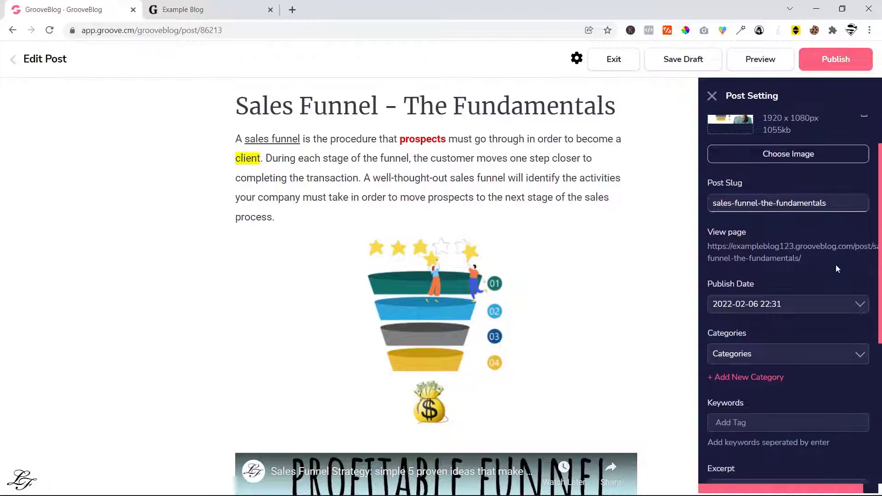
{"action": "left_click_drag", "start_coordinate": [768, 186], "coordinate": [713, 179]}
{"action": "left_click", "coordinate": [711, 178]}
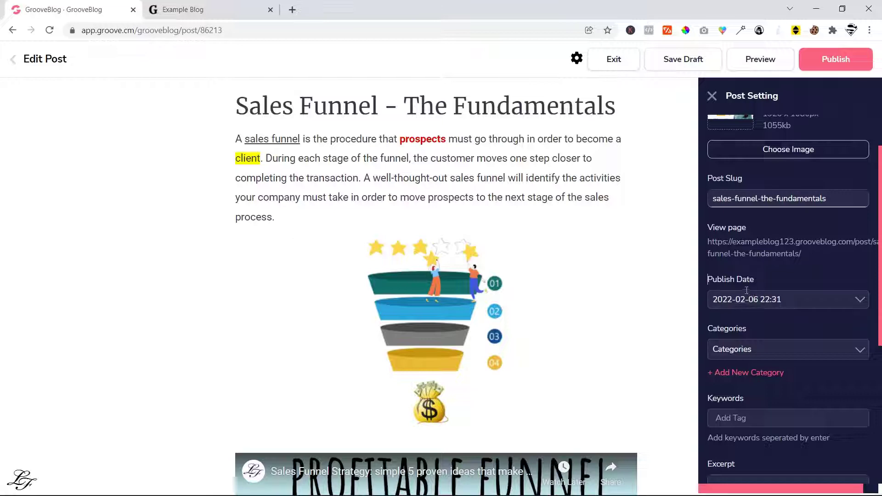
{"action": "scroll", "coordinate": [766, 264], "scroll_direction": "down", "scroll_amount": 1}
{"action": "left_click", "coordinate": [856, 242]}
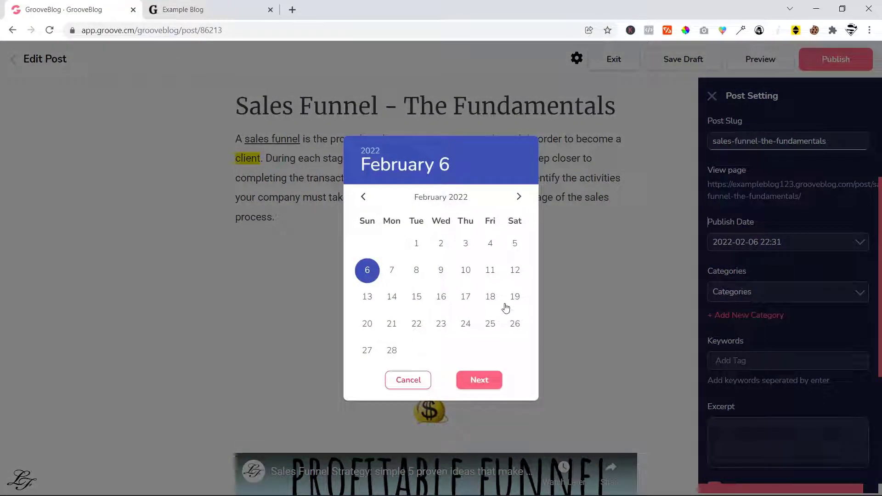
{"action": "left_click", "coordinate": [473, 380]}
{"action": "scroll", "coordinate": [473, 239], "scroll_direction": "up", "scroll_amount": 3}
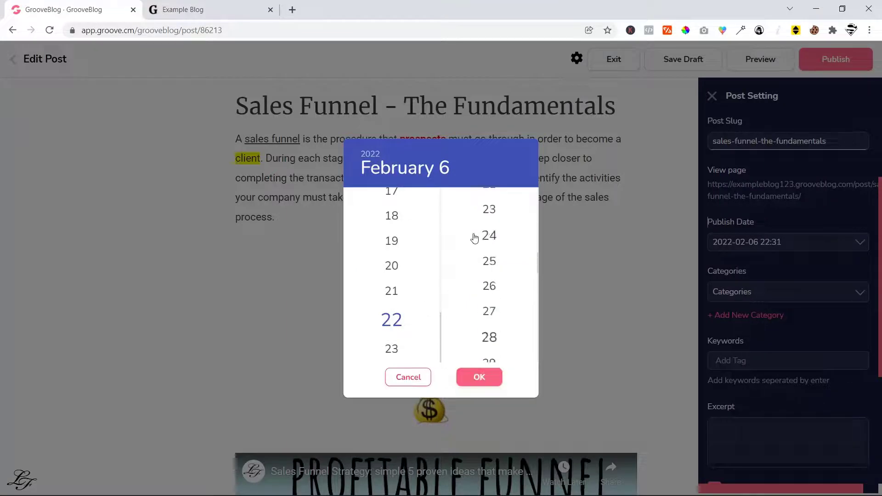
{"action": "left_click", "coordinate": [406, 376]}
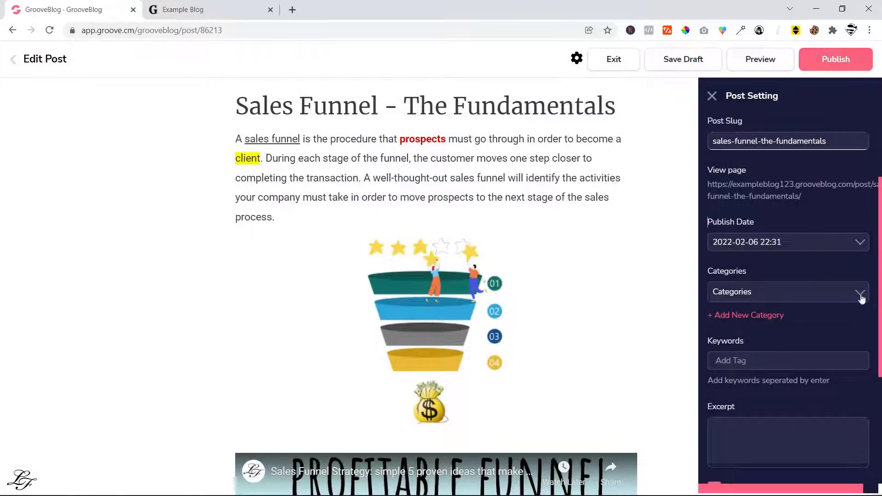
Step: Start a new category for the post with "Sales Funnel" as both its name and its slug
{"action": "left_click", "coordinate": [758, 318]}
{"action": "type", "text": "Sales Funnel"}
{"action": "key", "text": "Tab"}
{"action": "type", "text": "Sales Funnel"}
{"action": "key", "text": "Tab"}
Step: Enter the category description "Sales Funnel Topics will be categorized using this." and save the new category
{"action": "type", "text": "Sales Funn"}
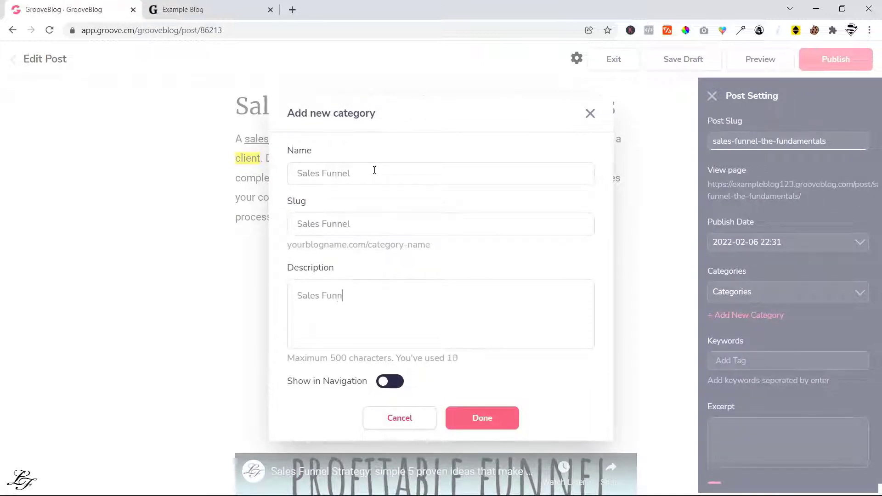
{"action": "type", "text": "el Topics will be categorized u"}
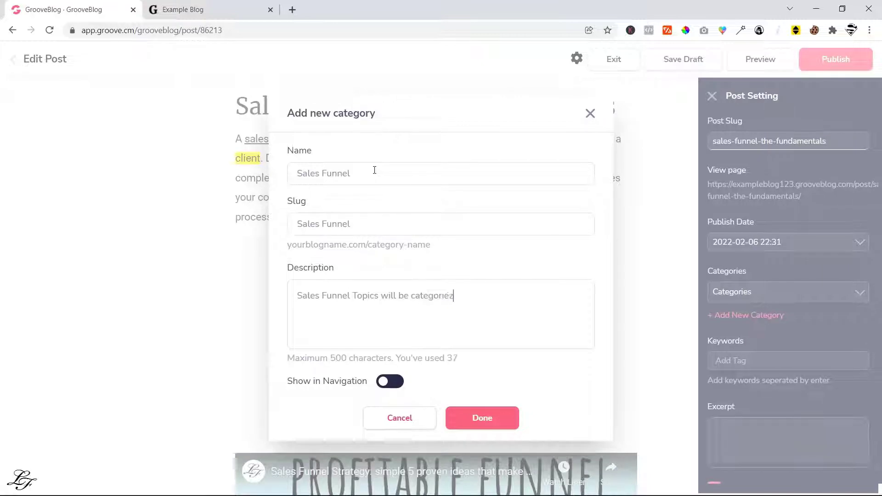
{"action": "type", "text": "nder this"}
{"action": "key", "text": "BackSpace"}
{"action": "key", "text": "BackSpace"}
{"action": "key", "text": "BackSpace"}
{"action": "key", "text": "BackSpace"}
{"action": "type", "text": "sing this,"}
{"action": "key", "text": "BackSpace"}
{"action": "type", "text": "."}
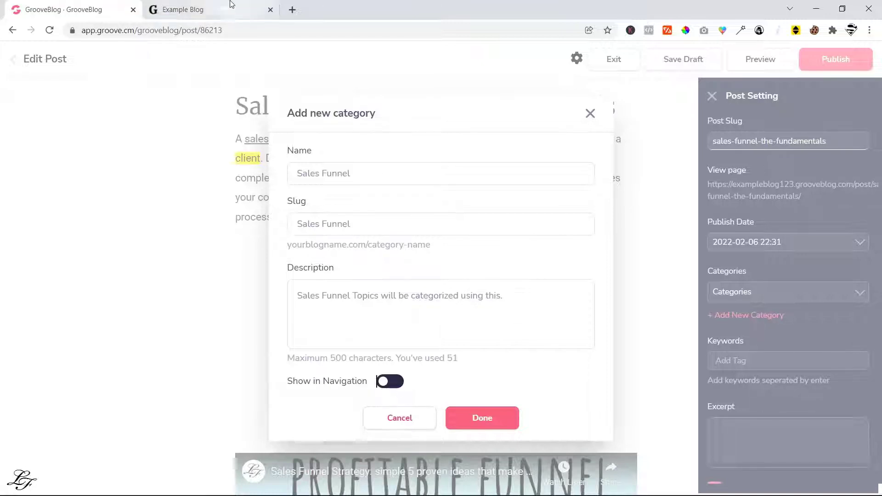
{"action": "left_click", "coordinate": [473, 419]}
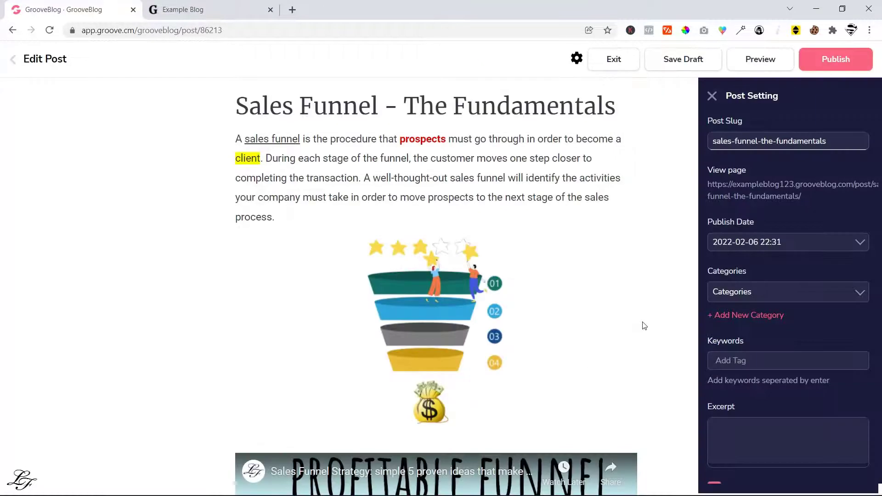
Step: Add "sales funnel" and "sales fundamentals" as separate keywords in the post settings
{"action": "scroll", "coordinate": [755, 324], "scroll_direction": "down", "scroll_amount": 1}
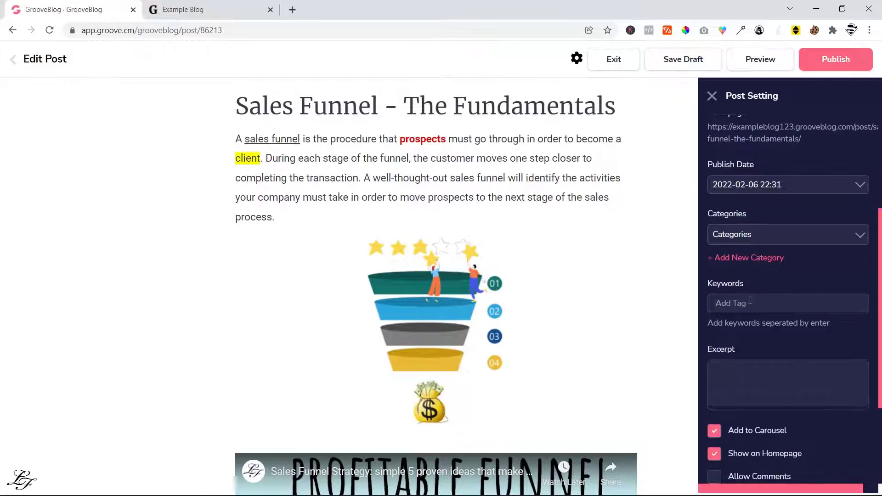
{"action": "scroll", "coordinate": [750, 301], "scroll_direction": "down", "scroll_amount": 3}
{"action": "scroll", "coordinate": [778, 258], "scroll_direction": "up", "scroll_amount": 1}
{"action": "type", "text": "sales funnel"}
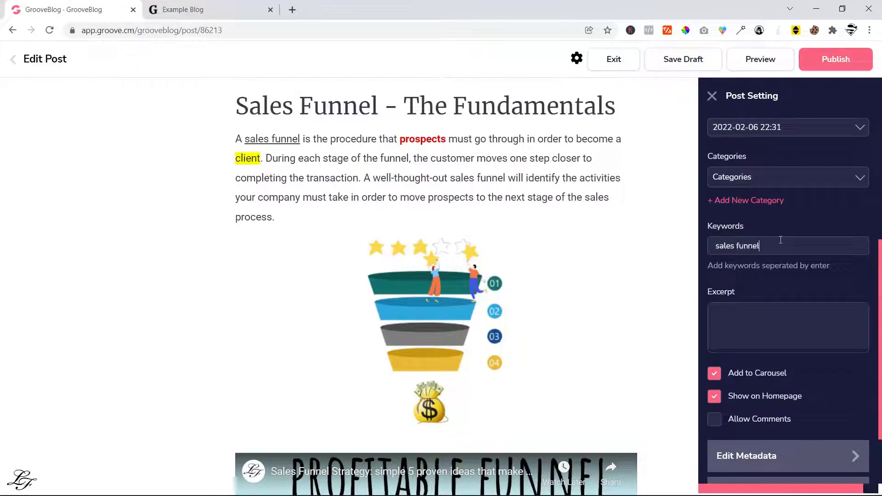
{"action": "key", "text": "Return"}
{"action": "type", "text": "sales fundamentals"}
{"action": "key", "text": "Return"}
Step: Fill the post excerpt with a copy of the article's first two sentences, from "A sales funnel is" to "completing the transaction."
{"action": "scroll", "coordinate": [744, 283], "scroll_direction": "down", "scroll_amount": 1}
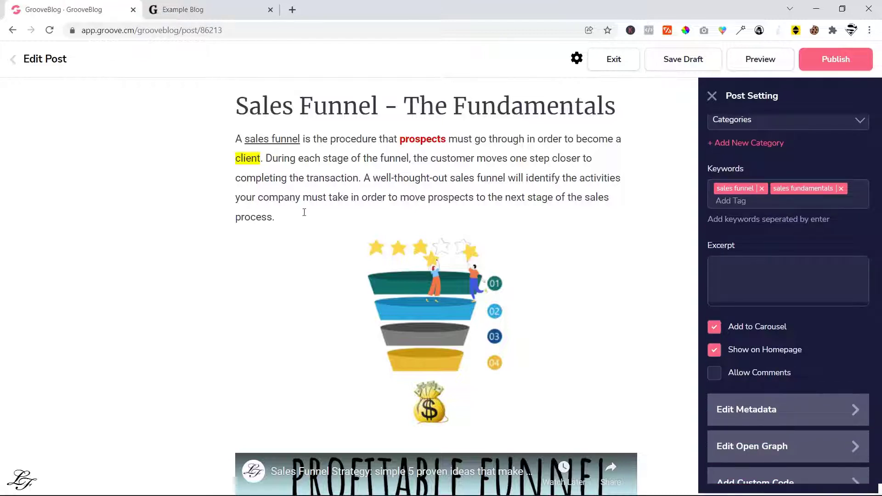
{"action": "left_click_drag", "start_coordinate": [235, 139], "coordinate": [364, 177]}
{"action": "key", "text": "ctrl+c"}
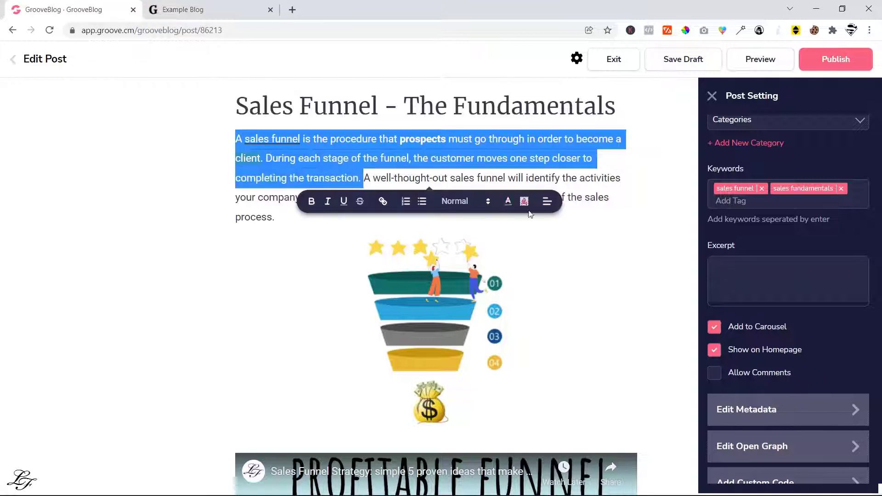
{"action": "left_click", "coordinate": [860, 294]}
{"action": "key", "text": "ctrl+v"}
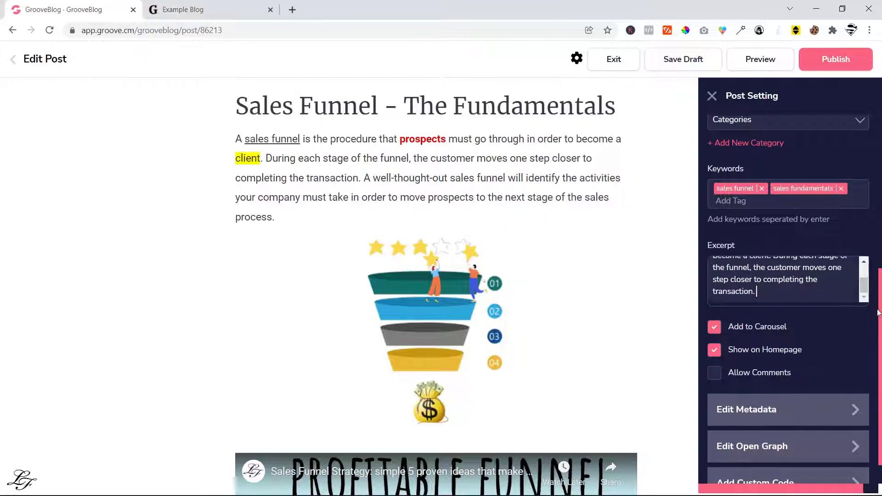
{"action": "scroll", "coordinate": [834, 325], "scroll_direction": "up", "scroll_amount": 2}
{"action": "left_click_drag", "start_coordinate": [864, 346], "coordinate": [864, 320]}
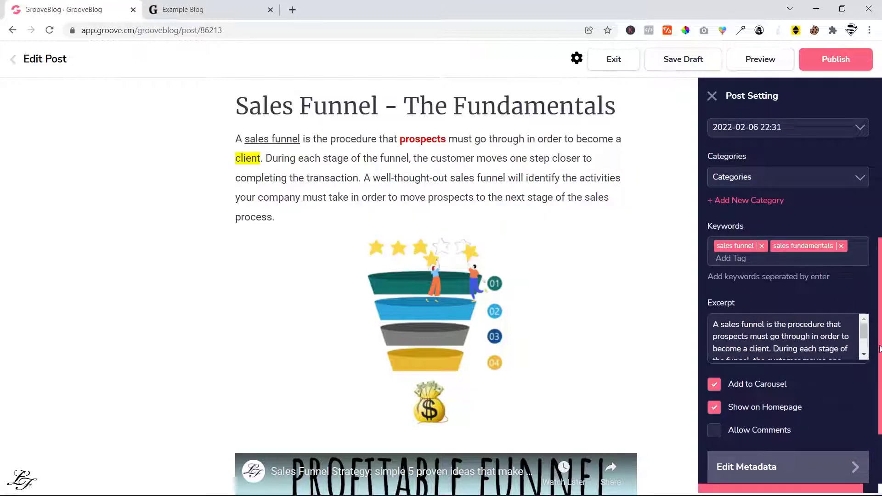
Step: Examine the carousel and homepage post listing on the Example Blog site in relation to the post's carousel, homepage and comment options
{"action": "scroll", "coordinate": [758, 299], "scroll_direction": "down", "scroll_amount": 2}
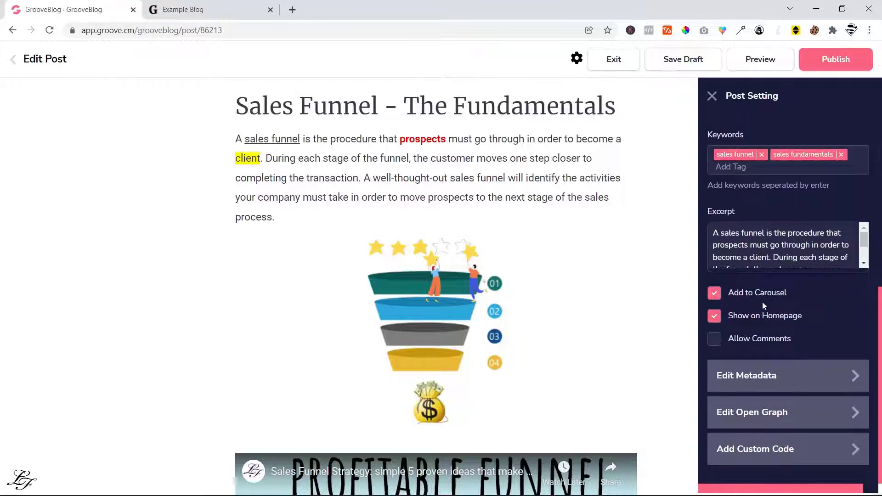
{"action": "left_click", "coordinate": [221, 10]}
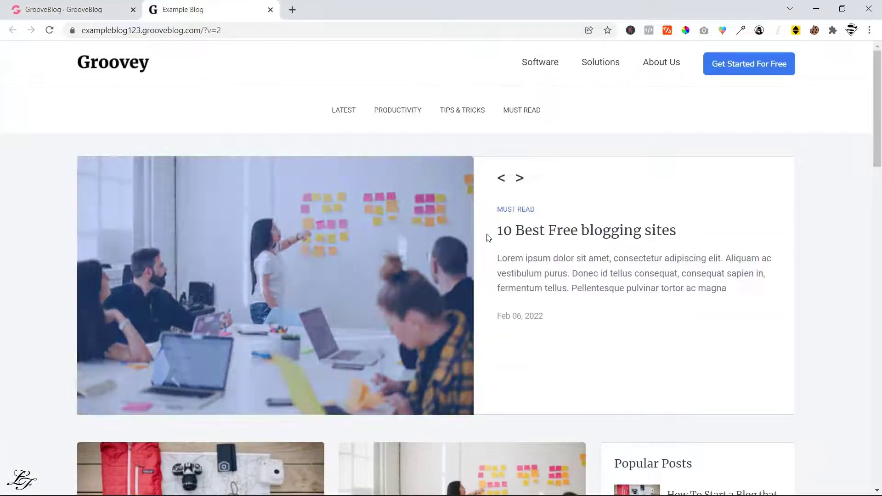
{"action": "left_click", "coordinate": [519, 179]}
{"action": "left_click", "coordinate": [520, 180]}
{"action": "left_click", "coordinate": [520, 180]}
{"action": "left_click", "coordinate": [89, 6]}
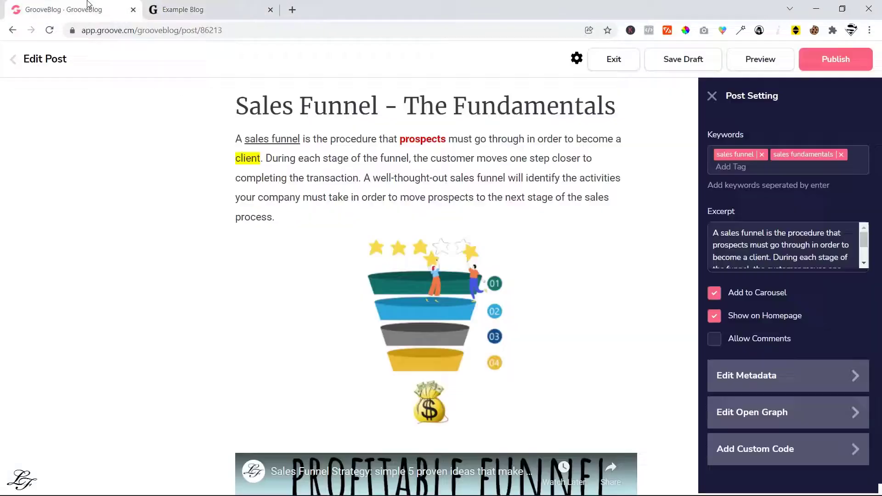
{"action": "left_click", "coordinate": [233, 5]}
{"action": "scroll", "coordinate": [490, 232], "scroll_direction": "down", "scroll_amount": 6}
{"action": "left_click", "coordinate": [102, 6]}
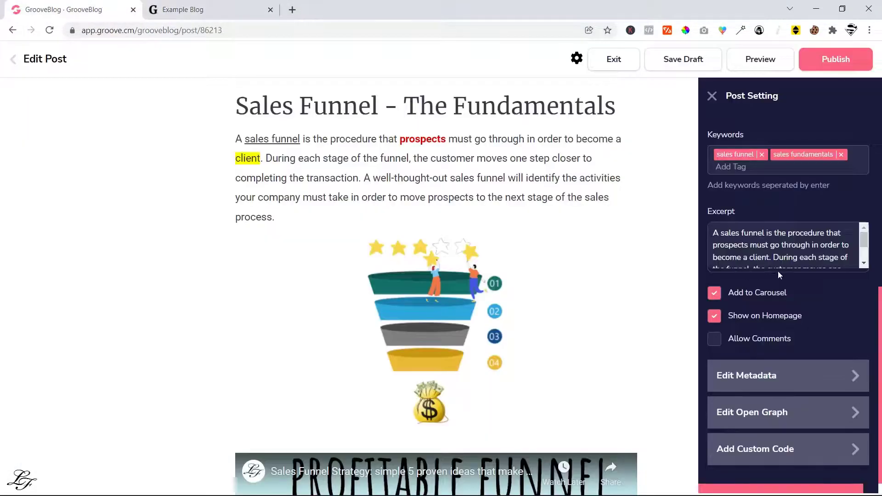
{"action": "double_click", "coordinate": [713, 343]}
{"action": "left_click", "coordinate": [806, 338]}
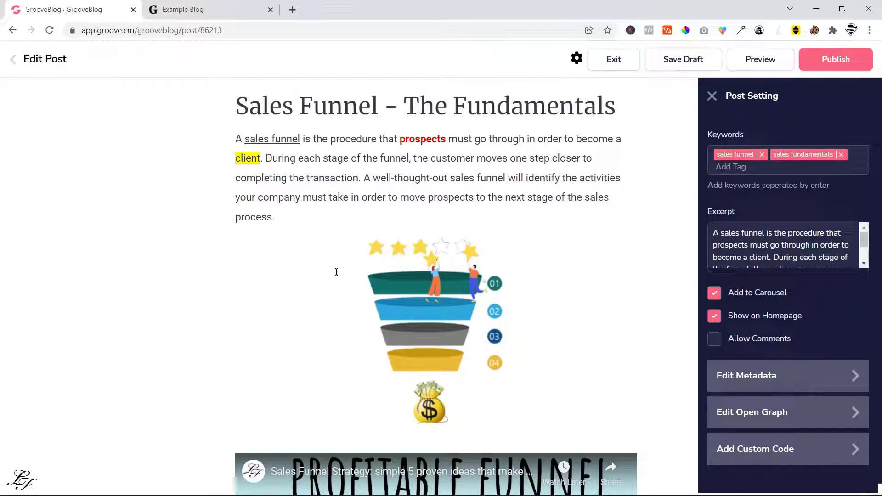
Step: Enter "Sales Funnel, Sales Fundamentals" as the meta keywords in the post's metadata
{"action": "left_click", "coordinate": [747, 375]}
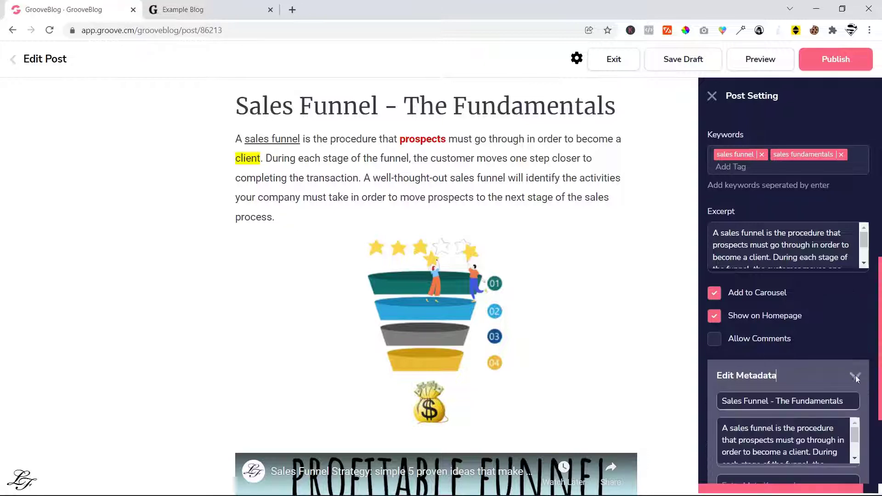
{"action": "scroll", "coordinate": [841, 363], "scroll_direction": "down", "scroll_amount": 1}
{"action": "left_click", "coordinate": [779, 357]}
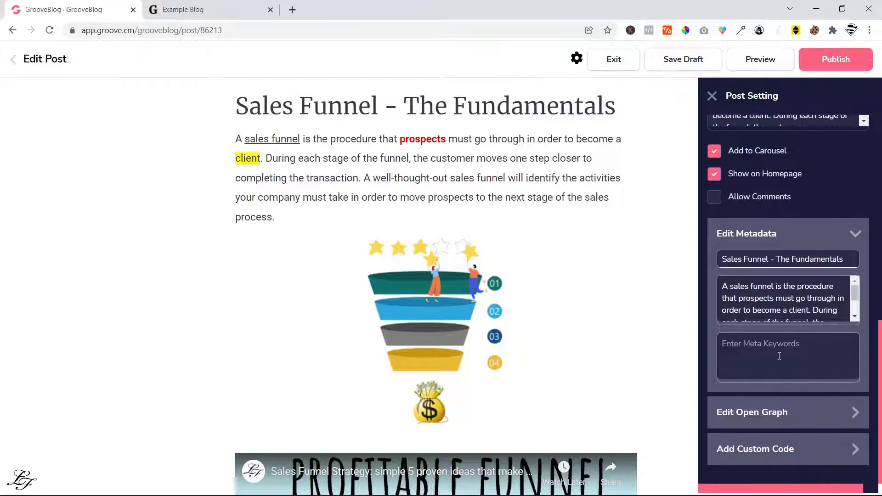
{"action": "type", "text": "Sales Fun"}
{"action": "key", "text": "BackSpace"}
{"action": "type", "text": "unnel"}
{"action": "type", "text": ", Sales Fundamentals"}
{"action": "scroll", "coordinate": [851, 305], "scroll_direction": "down", "scroll_amount": 2}
{"action": "scroll", "coordinate": [851, 308], "scroll_direction": "up", "scroll_amount": 2}
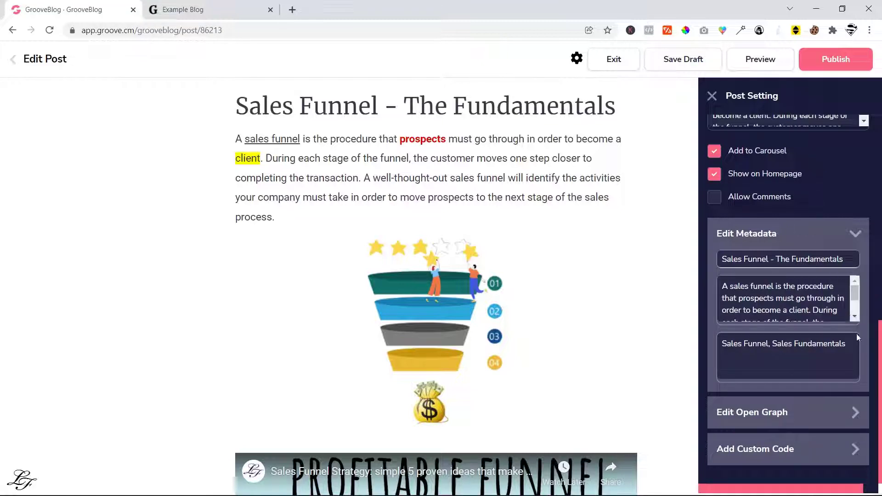
Step: Set the post's Open Graph type to blog and choose the "Special Offer" image with the woman in a headset as its OG image
{"action": "left_click", "coordinate": [854, 416]}
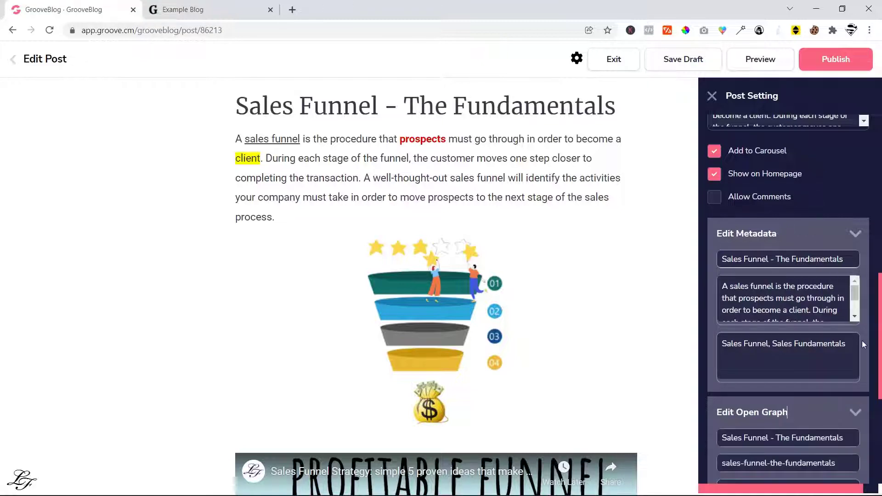
{"action": "scroll", "coordinate": [863, 345], "scroll_direction": "down", "scroll_amount": 4}
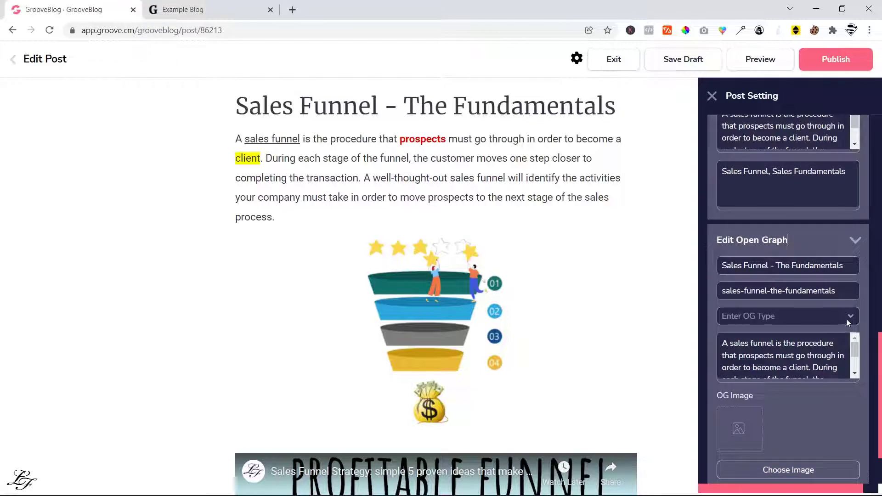
{"action": "left_click", "coordinate": [848, 316]}
{"action": "left_click", "coordinate": [728, 358]}
{"action": "scroll", "coordinate": [738, 371], "scroll_direction": "down", "scroll_amount": 1}
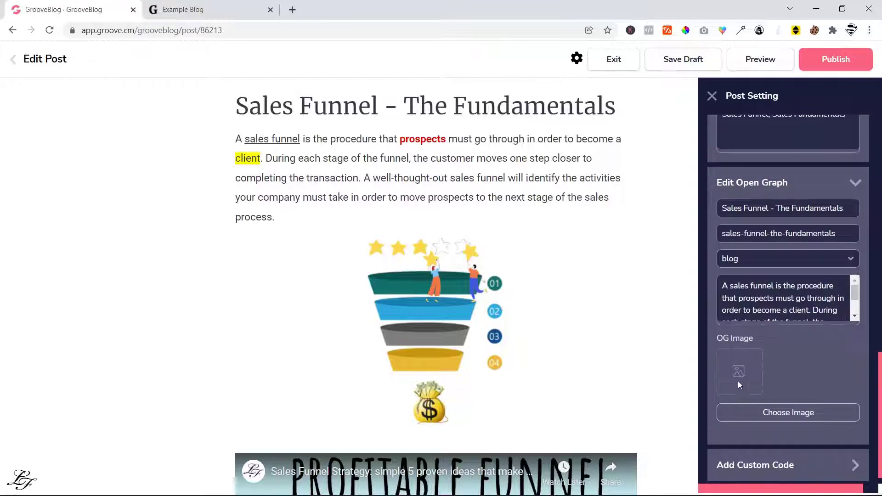
{"action": "left_click", "coordinate": [774, 418]}
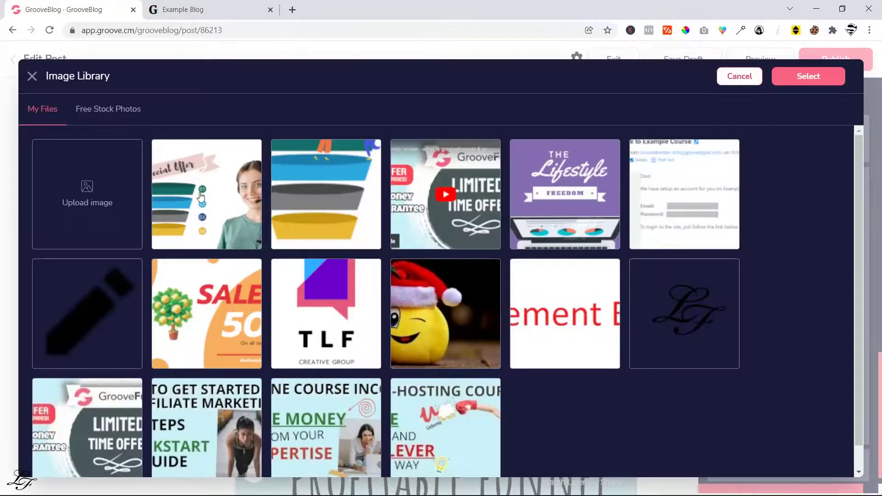
{"action": "left_click", "coordinate": [199, 194]}
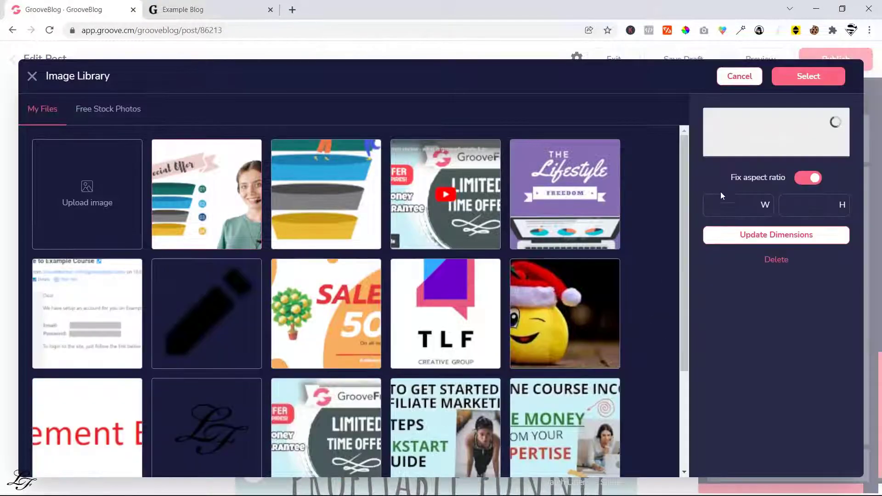
{"action": "left_click", "coordinate": [798, 77]}
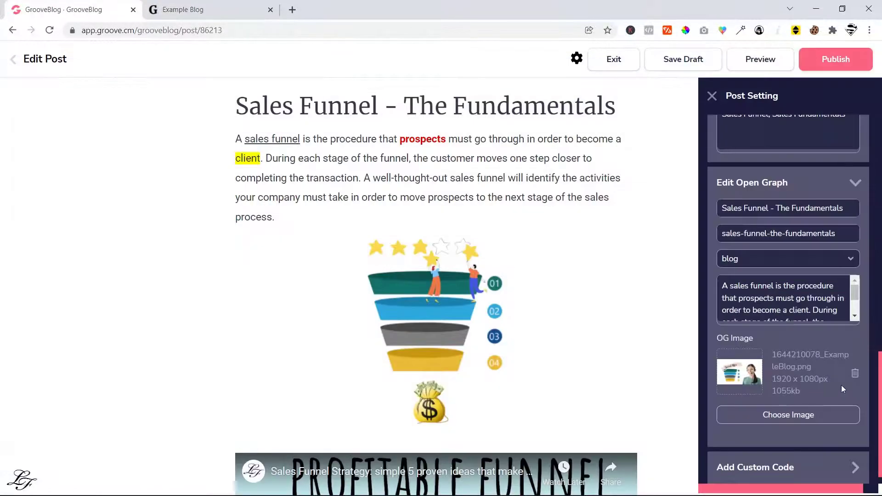
Step: Expand the post's custom code section and look at its code field
{"action": "scroll", "coordinate": [832, 364], "scroll_direction": "down", "scroll_amount": 1}
{"action": "left_click", "coordinate": [850, 451]}
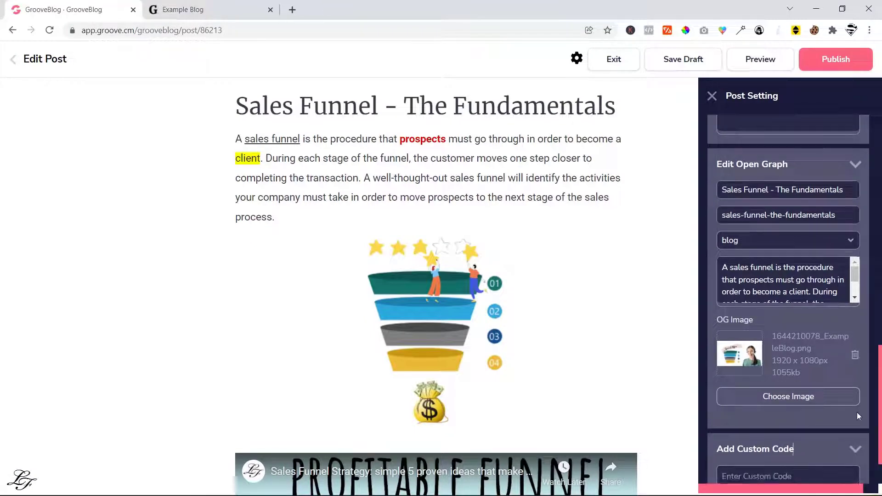
{"action": "scroll", "coordinate": [857, 413], "scroll_direction": "down", "scroll_amount": 1}
{"action": "left_click", "coordinate": [768, 423]}
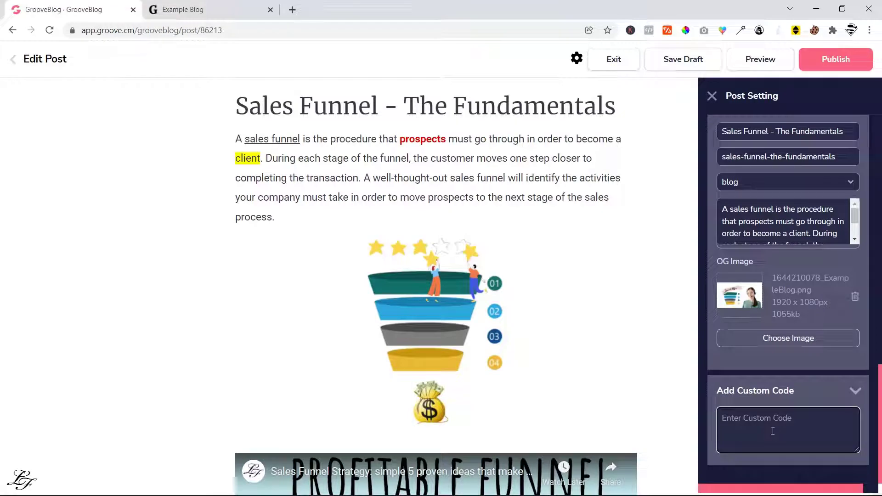
Step: Publish the sales funnel post and return to the list of posts
{"action": "scroll", "coordinate": [830, 407], "scroll_direction": "up", "scroll_amount": 5}
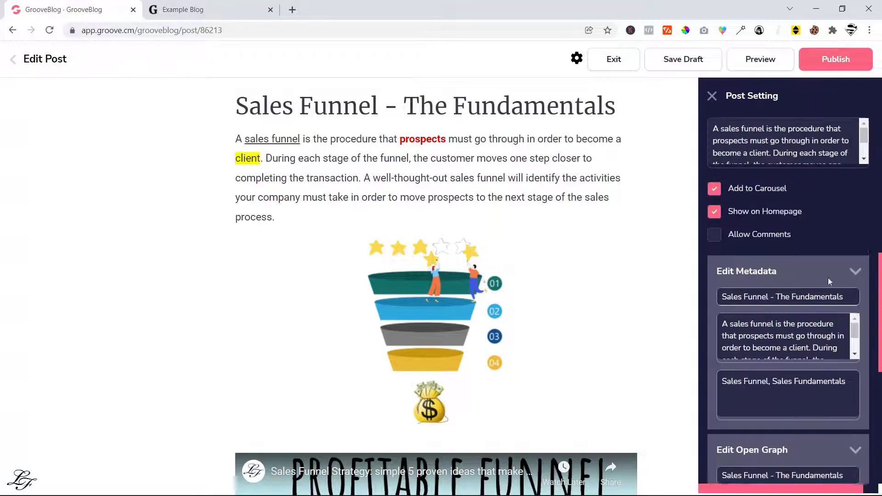
{"action": "left_click", "coordinate": [835, 59]}
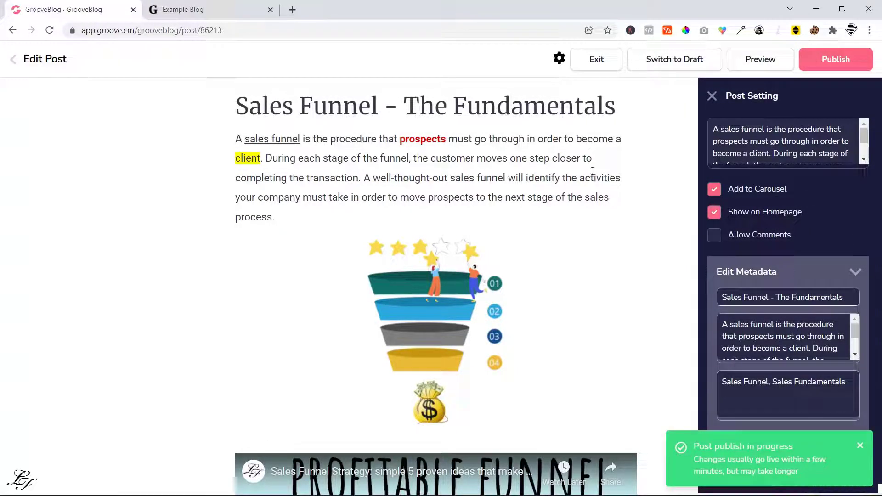
{"action": "left_click", "coordinate": [15, 63]}
{"action": "left_click", "coordinate": [489, 304]}
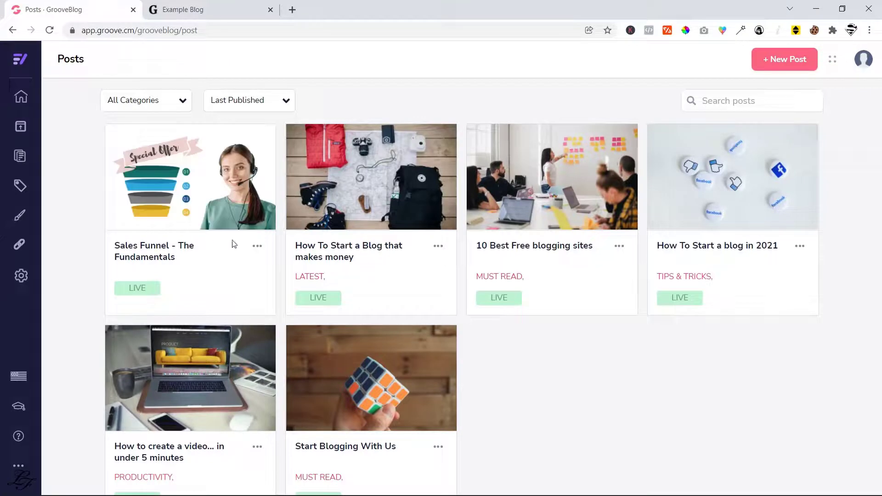
Step: Check the sales funnel post's action options and visit the live blog to examine its carousel, post cards and Popular Posts
{"action": "left_click", "coordinate": [256, 248]}
{"action": "left_click", "coordinate": [225, 257]}
{"action": "left_click", "coordinate": [23, 130]}
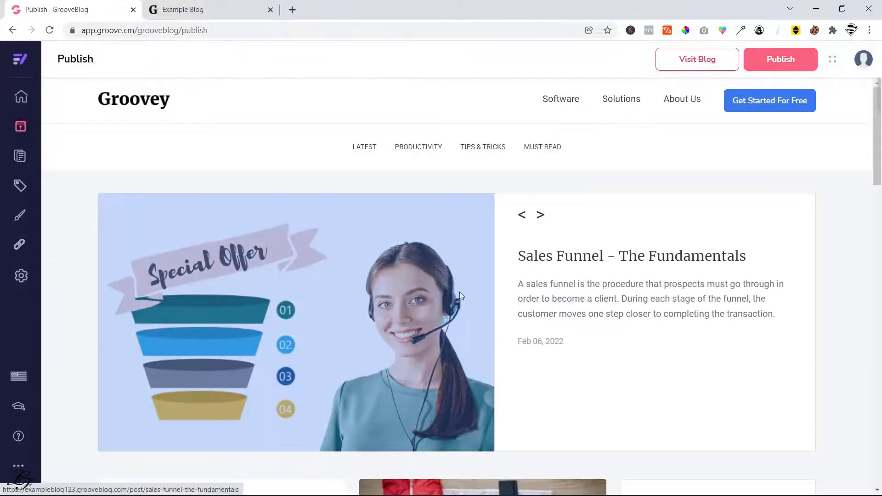
{"action": "left_click", "coordinate": [702, 60]}
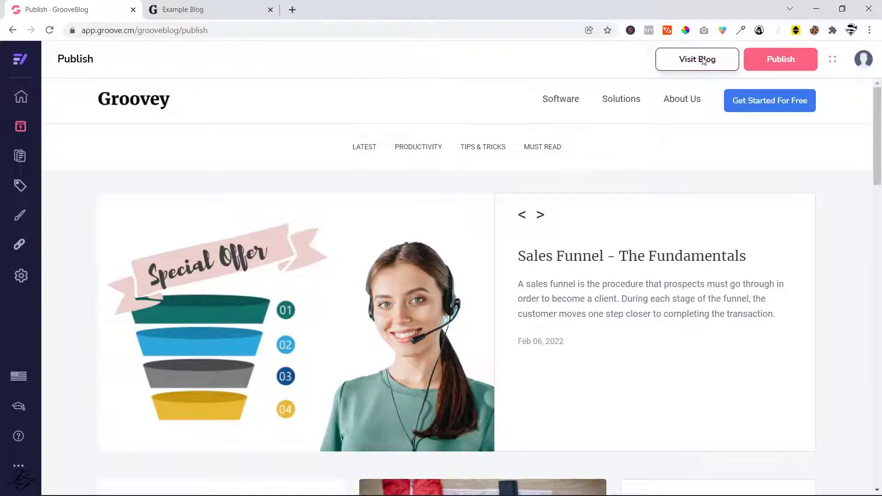
{"action": "left_click", "coordinate": [341, 4]}
{"action": "left_click", "coordinate": [409, 10]}
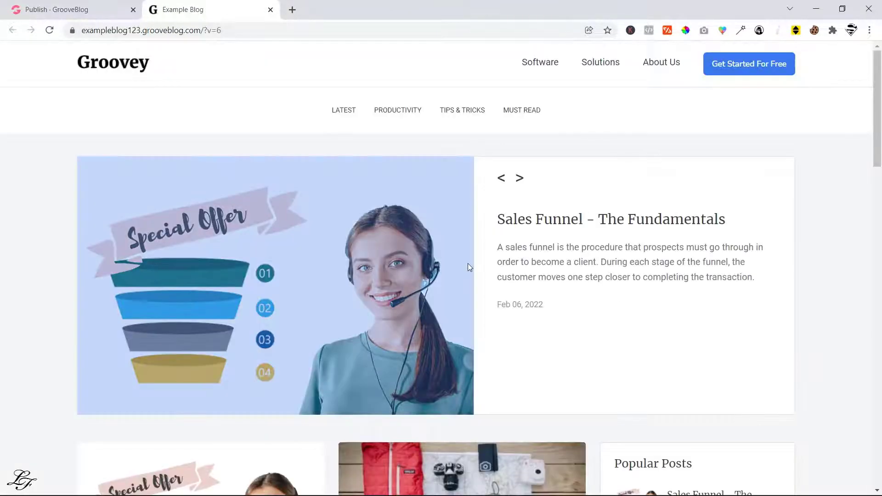
{"action": "scroll", "coordinate": [462, 233], "scroll_direction": "down", "scroll_amount": 5}
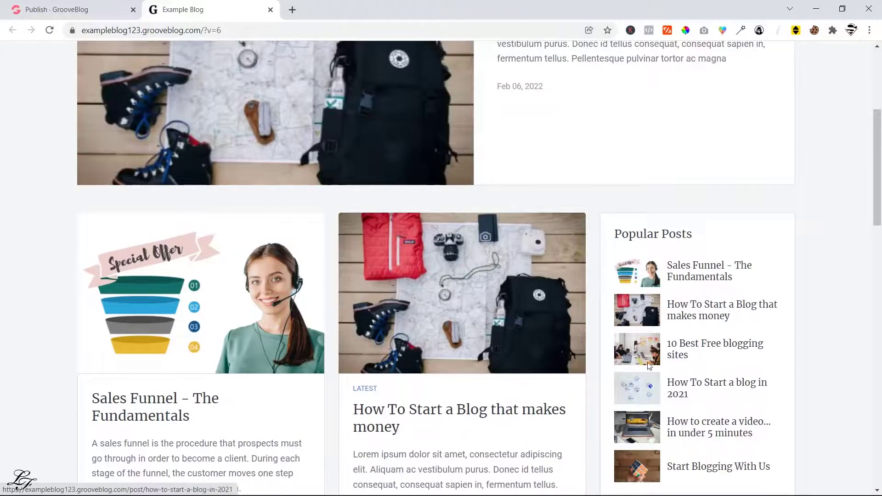
{"action": "scroll", "coordinate": [598, 368], "scroll_direction": "down", "scroll_amount": 6}
{"action": "scroll", "coordinate": [542, 347], "scroll_direction": "up", "scroll_amount": 8}
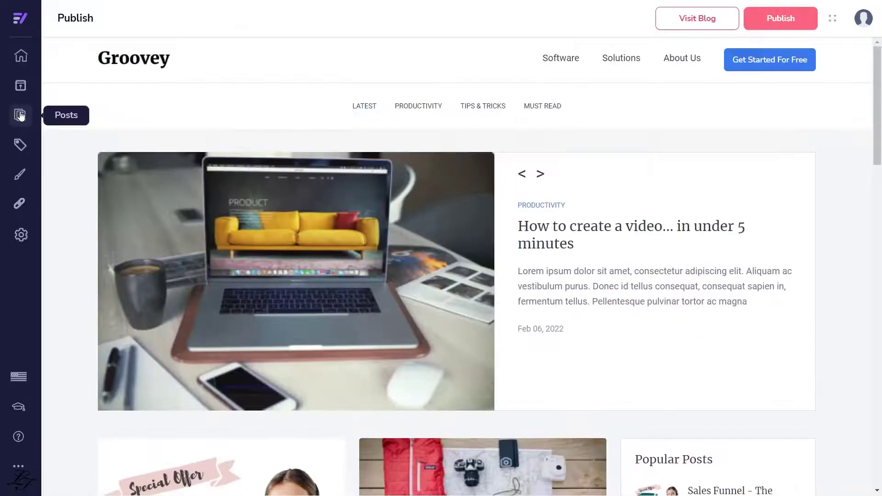
Step: Examine the category filter and the sorting and status options of the posts list, and open the list of blog categories
{"action": "left_click", "coordinate": [21, 114]}
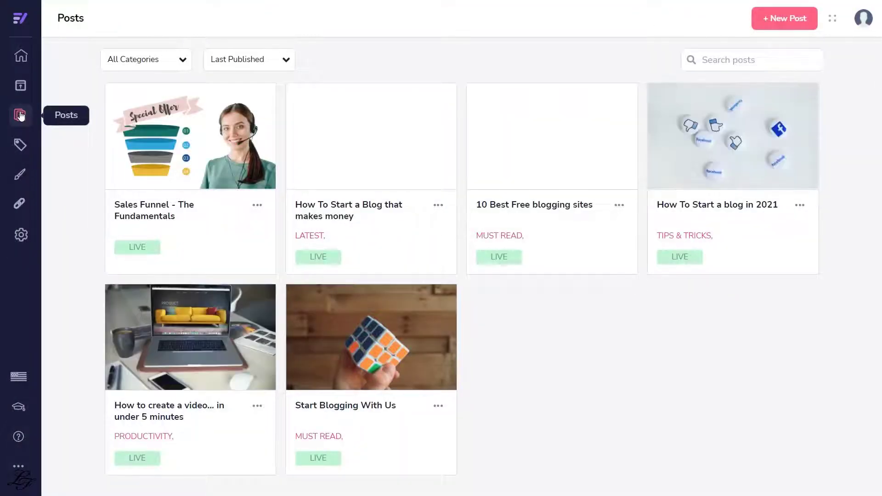
{"action": "left_click", "coordinate": [183, 62]}
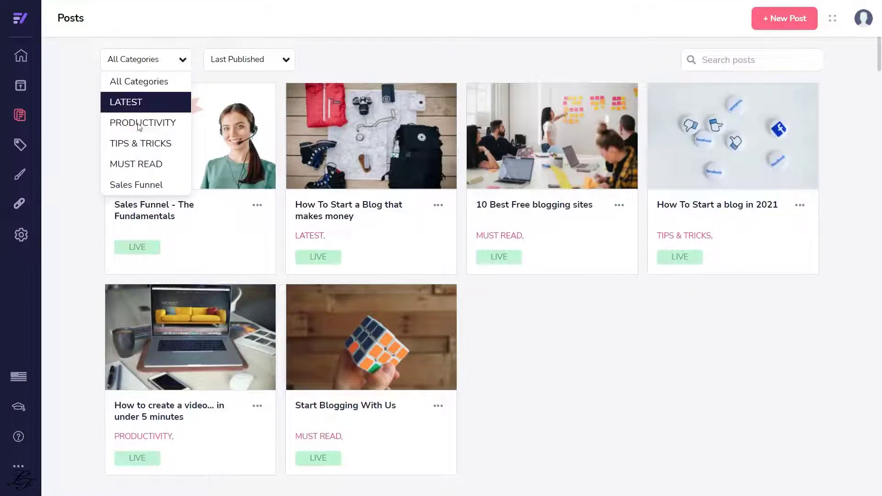
{"action": "left_click", "coordinate": [285, 59]}
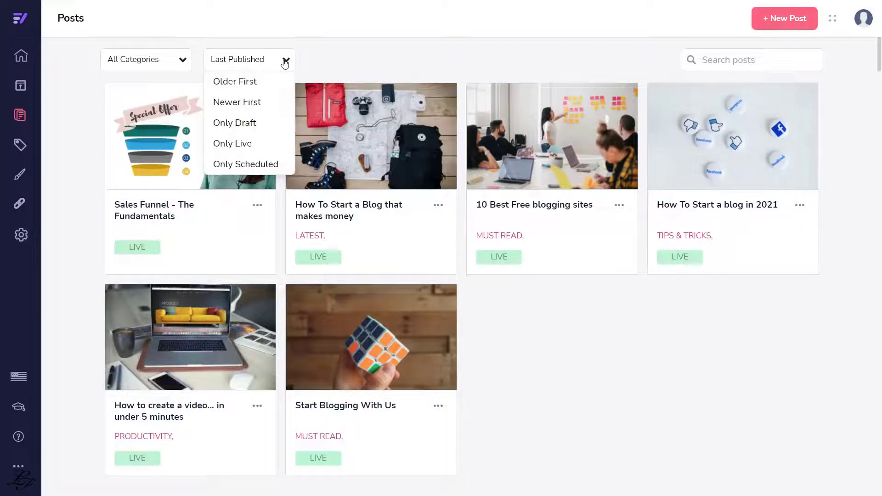
{"action": "left_click", "coordinate": [363, 53]}
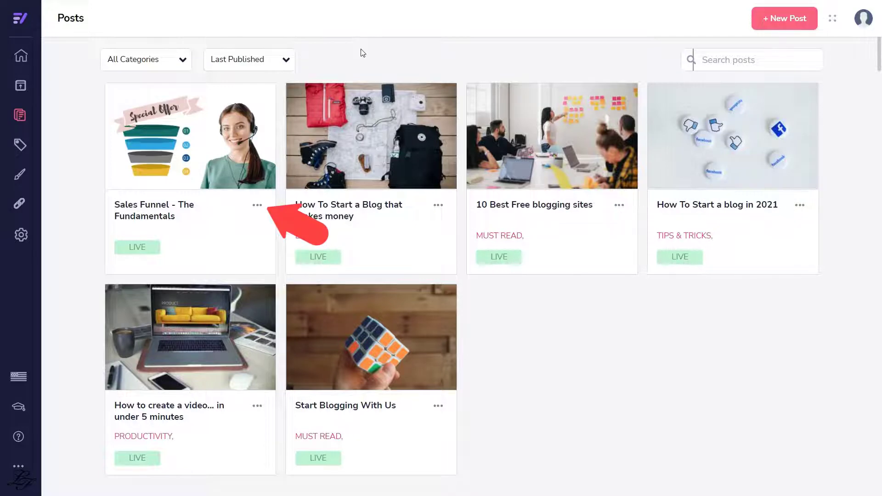
{"action": "left_click", "coordinate": [21, 145]}
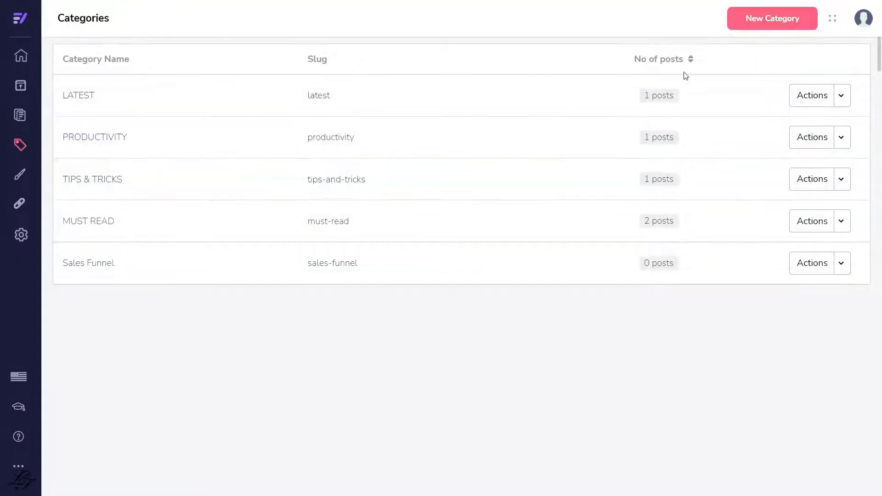
Step: Create a category named Marketing with slug Marketing and description "Marketing Categories", and show it in the navigation
{"action": "left_click", "coordinate": [848, 97]}
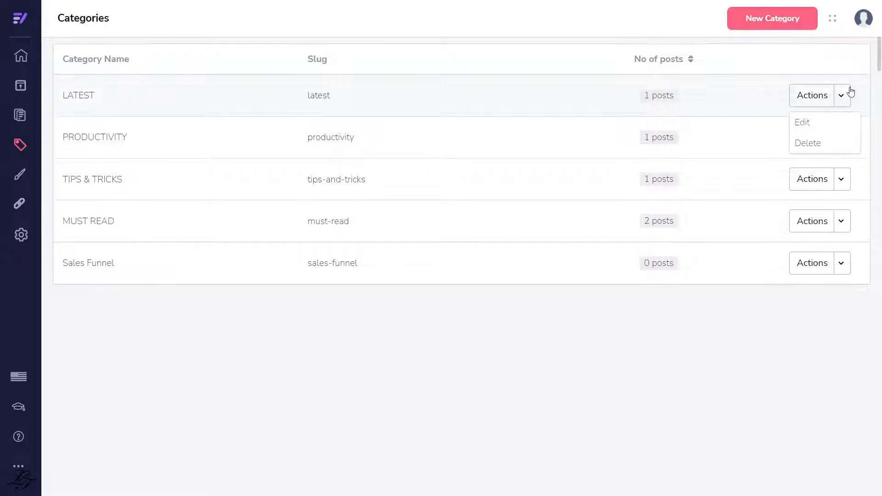
{"action": "left_click", "coordinate": [770, 24]}
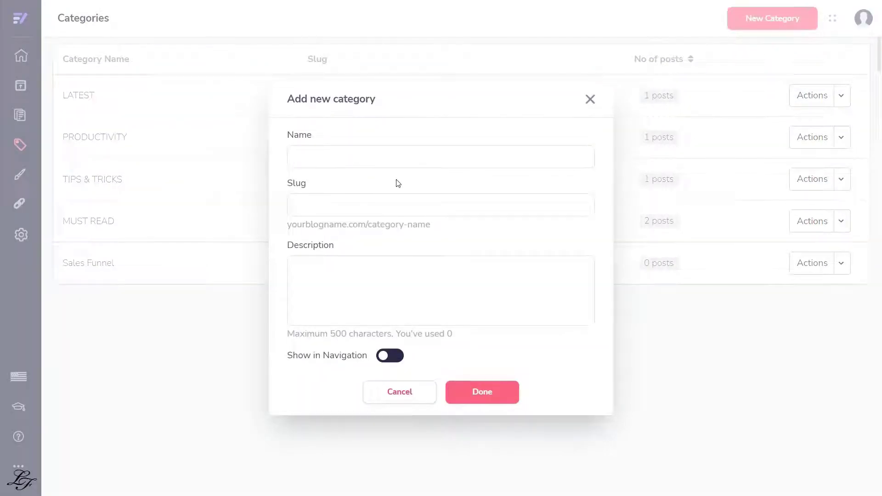
{"action": "type", "text": "Marketing"}
{"action": "key", "text": "Tab"}
{"action": "type", "text": "Marketing"}
{"action": "key", "text": "Tab"}
{"action": "type", "text": "Marketing"}
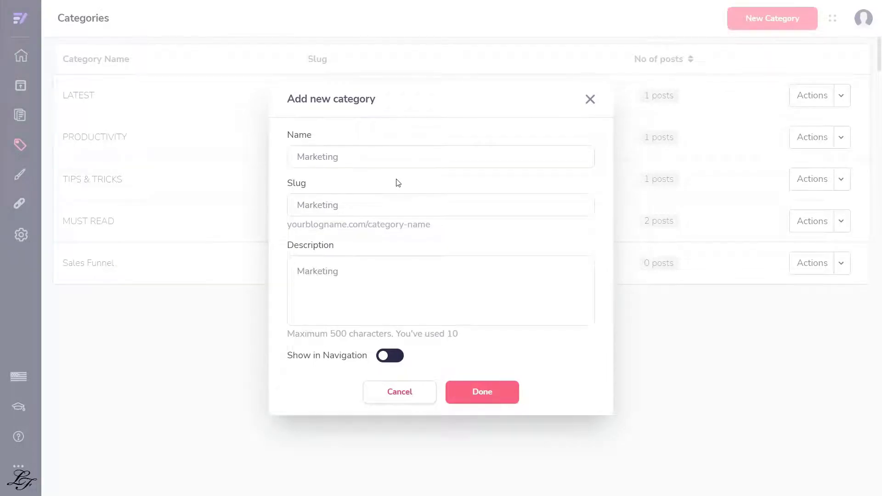
{"action": "type", "text": " Categories"}
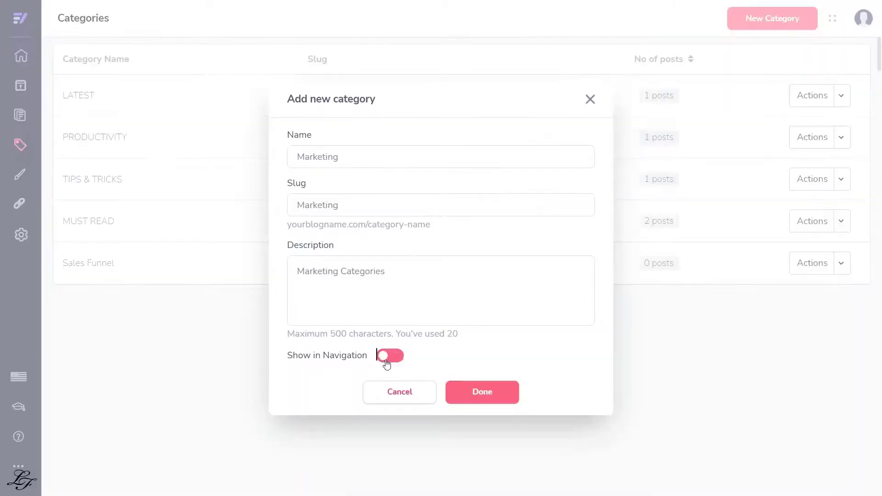
{"action": "left_click", "coordinate": [388, 357]}
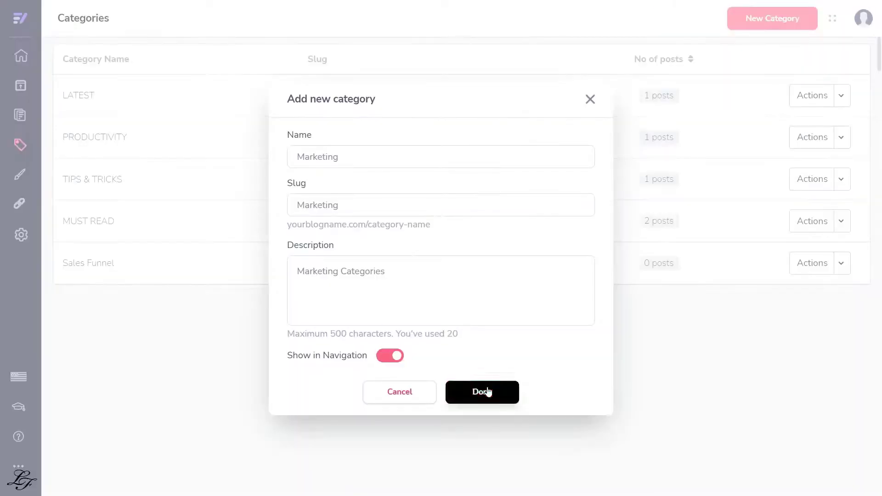
{"action": "left_click", "coordinate": [487, 392]}
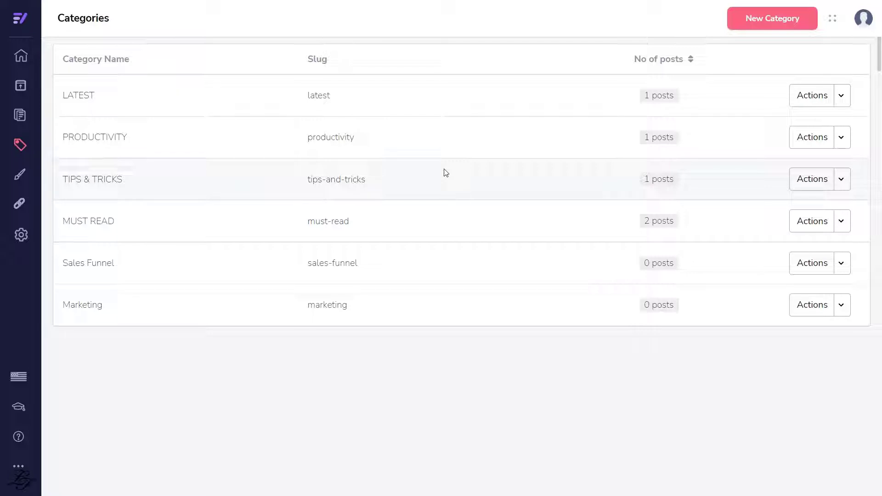
Step: Open the GrooveBlog Classic theme for customizing and check its heading font, font size and body font options
{"action": "left_click", "coordinate": [21, 176]}
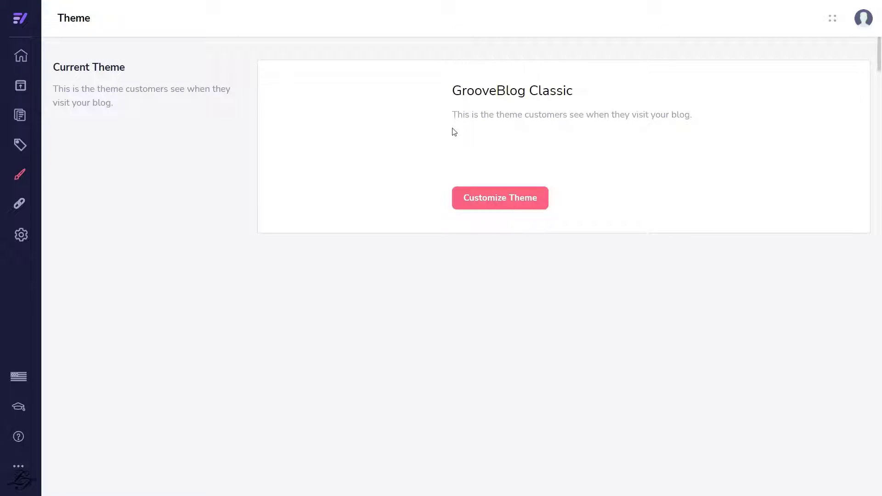
{"action": "left_click", "coordinate": [475, 201]}
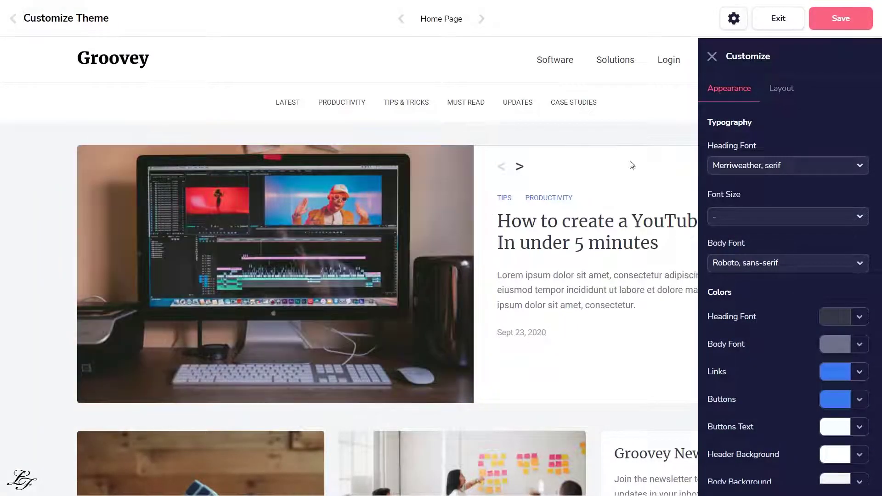
{"action": "left_click", "coordinate": [860, 166]}
{"action": "left_click", "coordinate": [862, 166]}
{"action": "left_click", "coordinate": [860, 217]}
{"action": "left_click", "coordinate": [861, 217]}
{"action": "left_click", "coordinate": [860, 263]}
{"action": "left_click", "coordinate": [860, 263]}
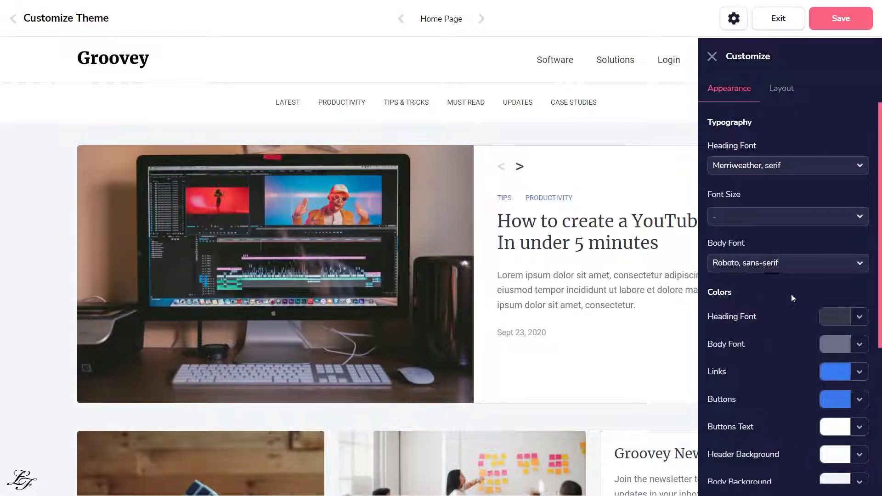
Step: Set the theme's button colour to the darker blue #0C55DD
{"action": "scroll", "coordinate": [821, 298], "scroll_direction": "down", "scroll_amount": 3}
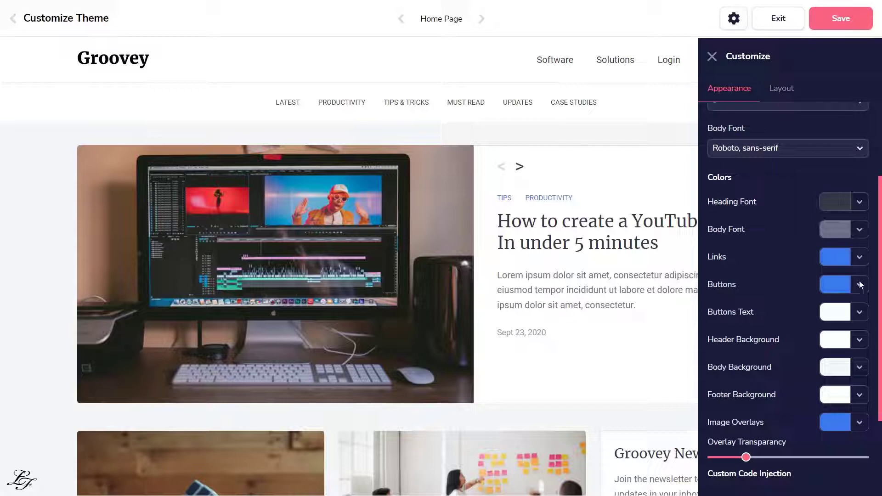
{"action": "left_click", "coordinate": [853, 396]}
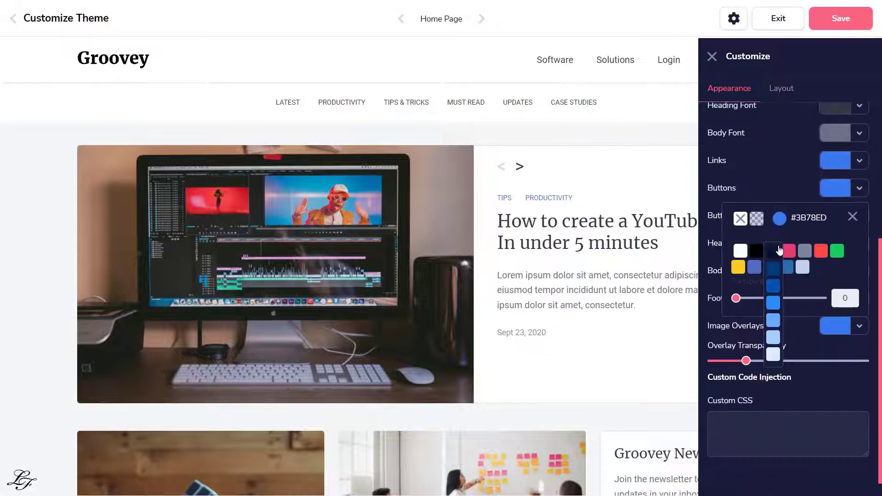
{"action": "left_click", "coordinate": [786, 222]}
{"action": "mouse_move", "coordinate": [850, 280]}
{"action": "left_mouse_down"}
{"action": "mouse_move", "coordinate": [837, 282]}
{"action": "mouse_move", "coordinate": [837, 292]}
{"action": "left_mouse_up"}
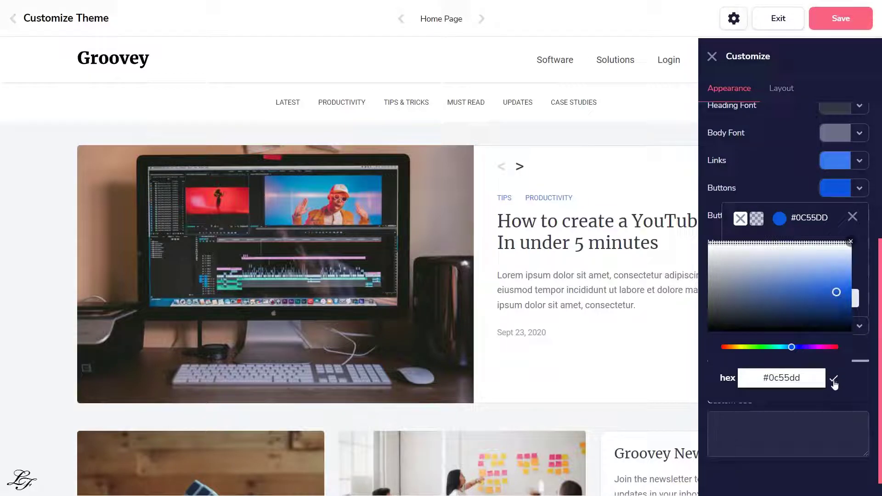
{"action": "left_click", "coordinate": [852, 244]}
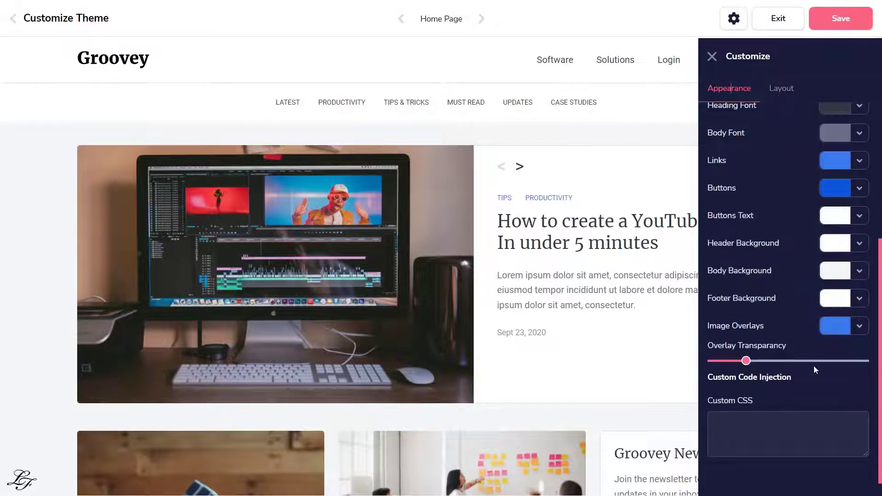
Step: Examine the theme's image overlay colour, overlay transparency and custom CSS settings
{"action": "left_click", "coordinate": [860, 326]}
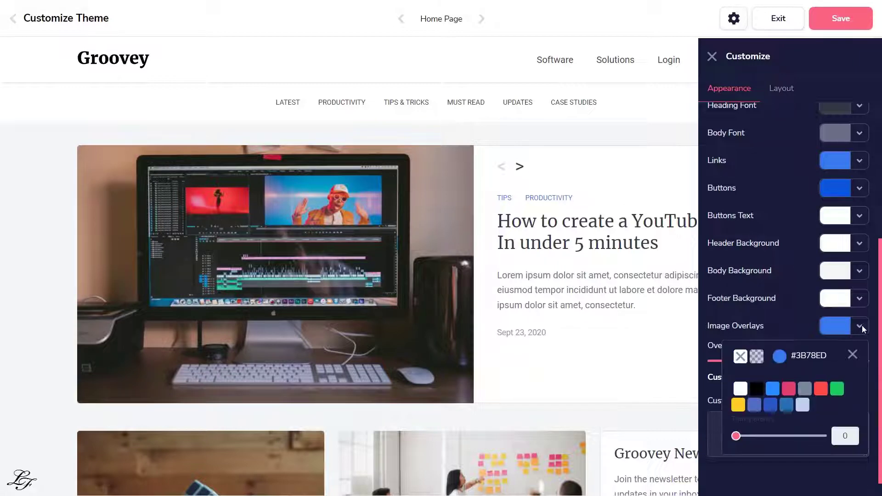
{"action": "left_click", "coordinate": [780, 356]}
{"action": "left_click", "coordinate": [852, 355]}
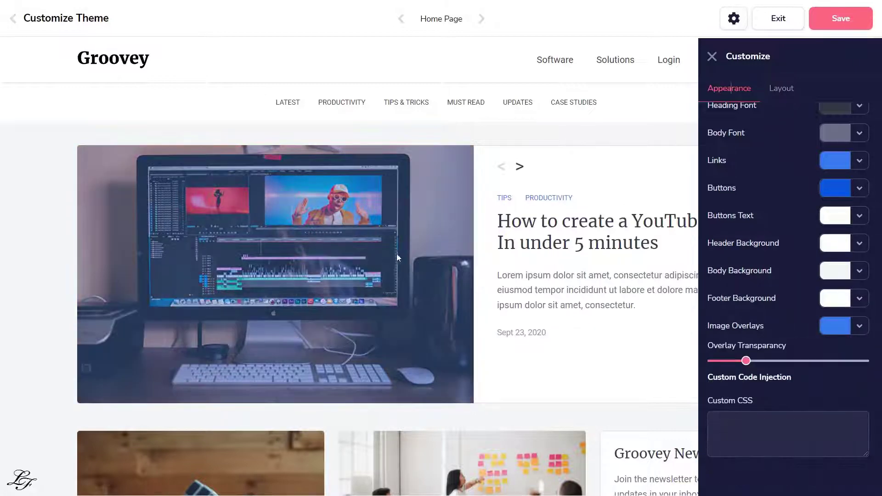
{"action": "mouse_move", "coordinate": [747, 361]}
{"action": "left_mouse_down"}
{"action": "mouse_move", "coordinate": [828, 363]}
{"action": "mouse_move", "coordinate": [747, 362]}
{"action": "left_mouse_up"}
{"action": "left_click", "coordinate": [757, 431]}
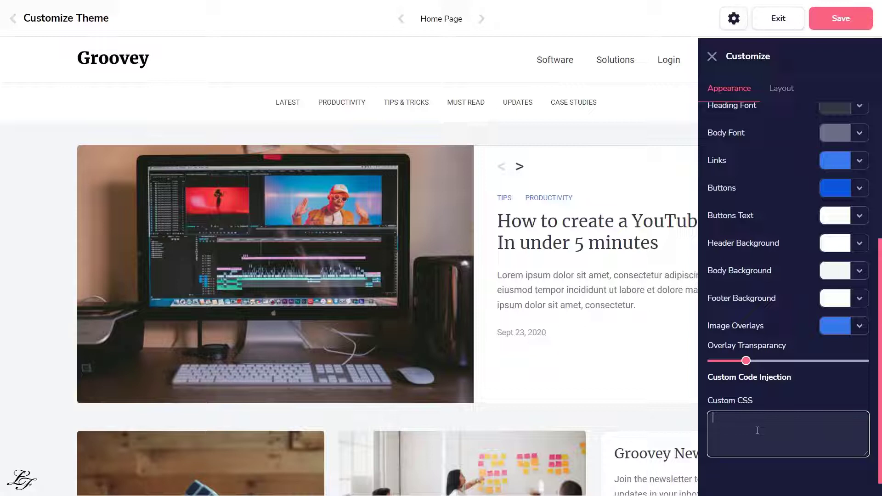
Step: Open the theme's layout settings for the Home Page and examine the newsletter form and Popular Posts in the preview
{"action": "left_click", "coordinate": [781, 90]}
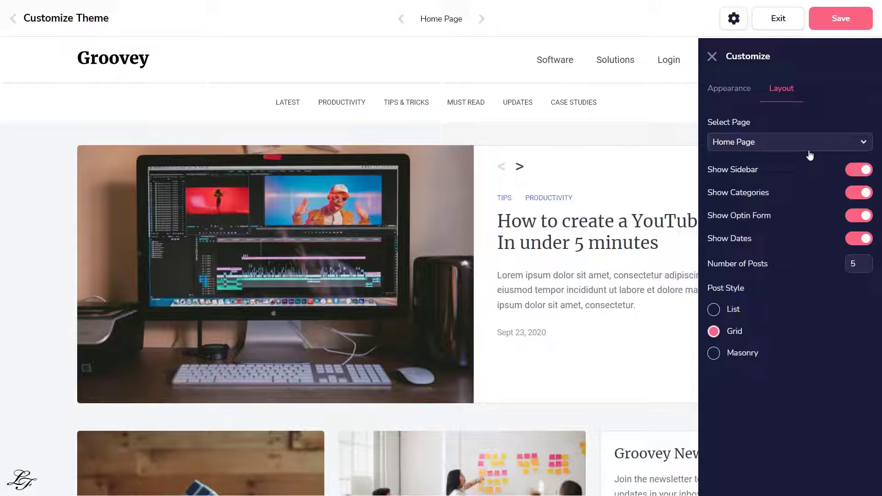
{"action": "left_click", "coordinate": [863, 142]}
{"action": "left_click", "coordinate": [763, 160]}
{"action": "left_click", "coordinate": [712, 56]}
{"action": "scroll", "coordinate": [768, 252], "scroll_direction": "down", "scroll_amount": 6}
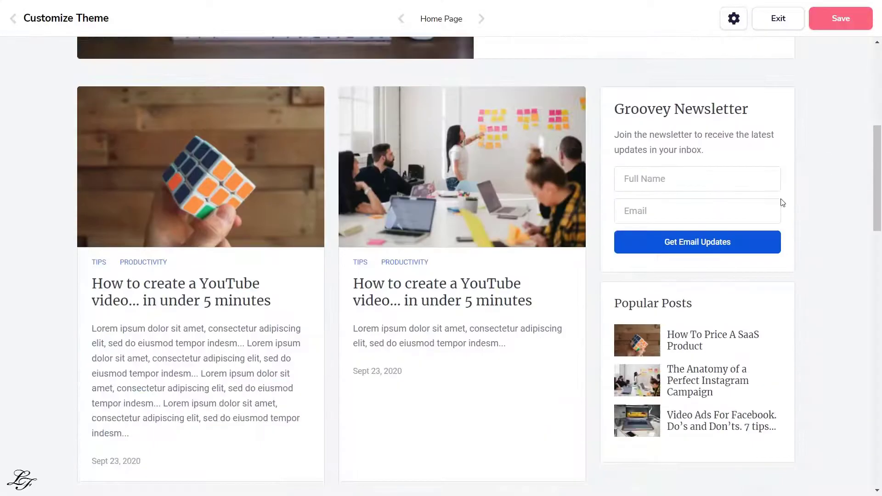
{"action": "scroll", "coordinate": [783, 248], "scroll_direction": "up", "scroll_amount": 1}
Step: Hide the home page sidebar to preview the layout without it, and show it again
{"action": "left_click", "coordinate": [734, 18]}
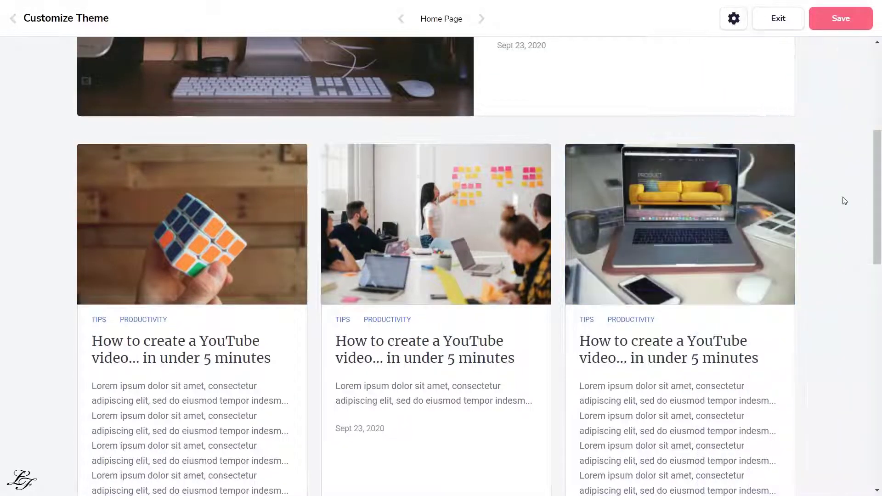
{"action": "left_click", "coordinate": [734, 18]}
{"action": "left_click", "coordinate": [859, 169]}
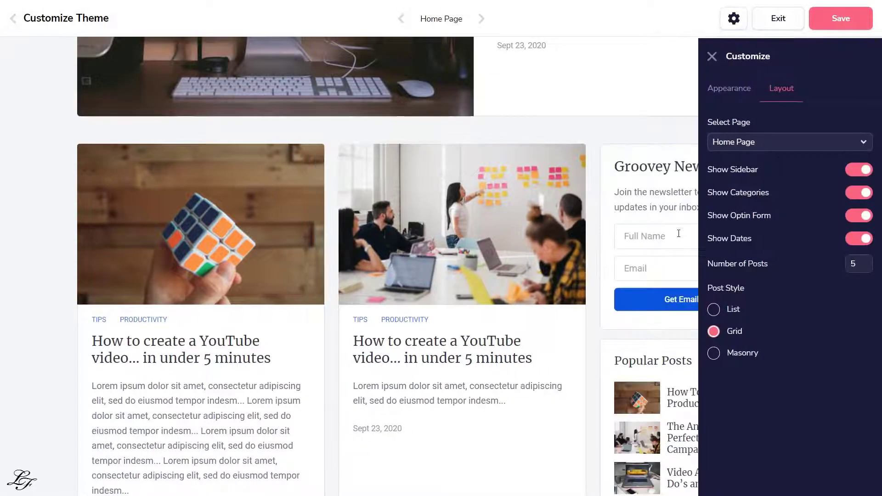
{"action": "left_click_drag", "start_coordinate": [717, 200], "coordinate": [764, 203]}
{"action": "left_click", "coordinate": [763, 202]}
Step: Turn the home page categories off and on again, and check the category labels above the featured post
{"action": "scroll", "coordinate": [640, 229], "scroll_direction": "up", "scroll_amount": 3}
{"action": "scroll", "coordinate": [640, 229], "scroll_direction": "up", "scroll_amount": 4}
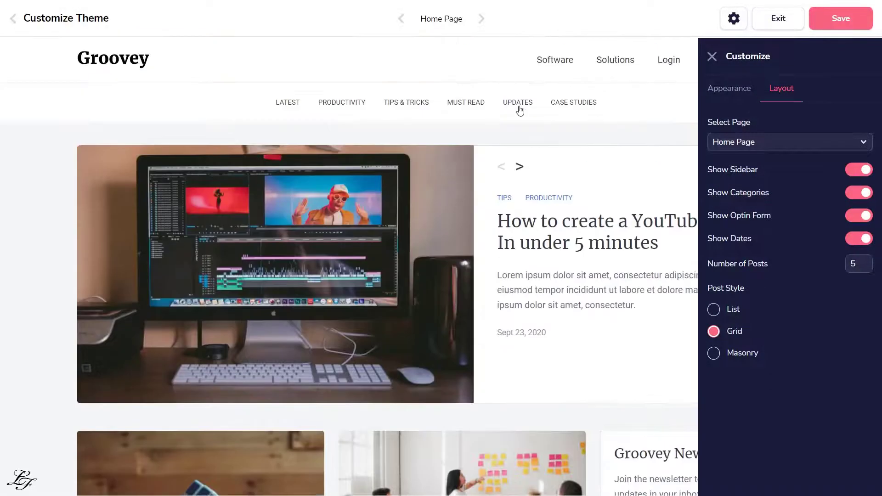
{"action": "left_click", "coordinate": [868, 193]}
{"action": "left_click", "coordinate": [869, 194]}
{"action": "left_click_drag", "start_coordinate": [579, 201], "coordinate": [498, 198]}
{"action": "left_click", "coordinate": [514, 222]}
Step: Turn the home page optin form off and on, and do the same with the post dates
{"action": "scroll", "coordinate": [529, 304], "scroll_direction": "down", "scroll_amount": 5}
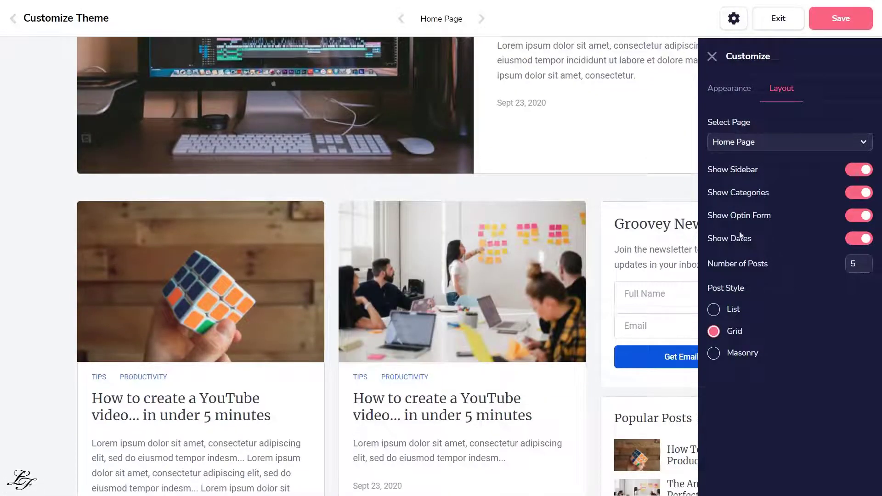
{"action": "left_click", "coordinate": [853, 222]}
{"action": "left_click", "coordinate": [853, 223]}
{"action": "scroll", "coordinate": [629, 251], "scroll_direction": "up", "scroll_amount": 3}
{"action": "double_click", "coordinate": [536, 218]}
{"action": "left_click", "coordinate": [567, 230]}
{"action": "left_click", "coordinate": [859, 243]}
{"action": "left_click", "coordinate": [859, 243]}
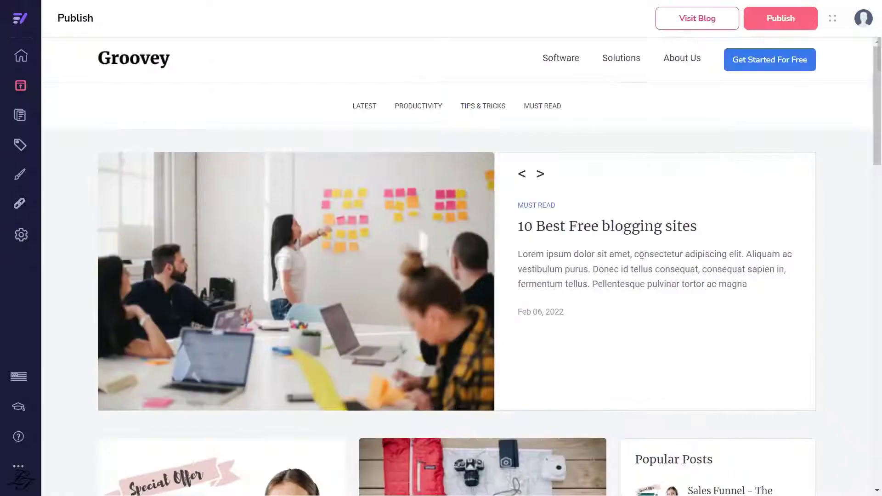
Step: Compare the List, Grid and Masonry post styles for the home page, choose List and save the theme settings
{"action": "scroll", "coordinate": [424, 211], "scroll_direction": "down", "scroll_amount": 10}
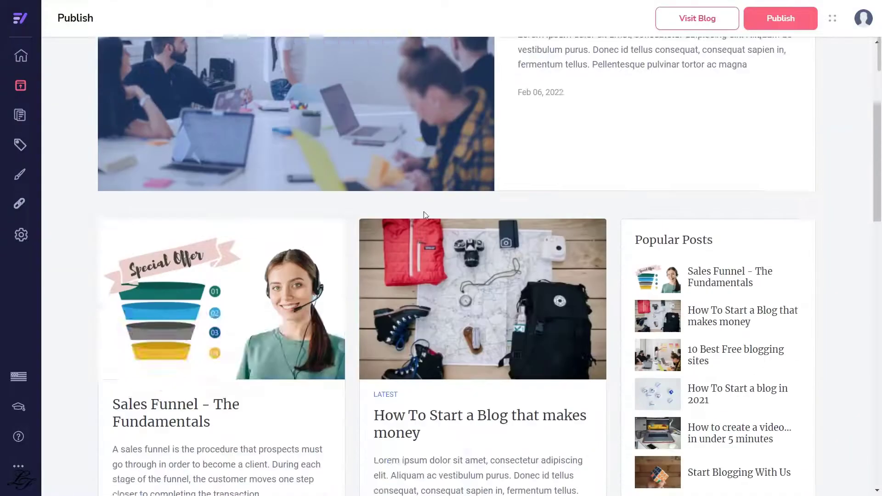
{"action": "scroll", "coordinate": [425, 324], "scroll_direction": "up", "scroll_amount": 12}
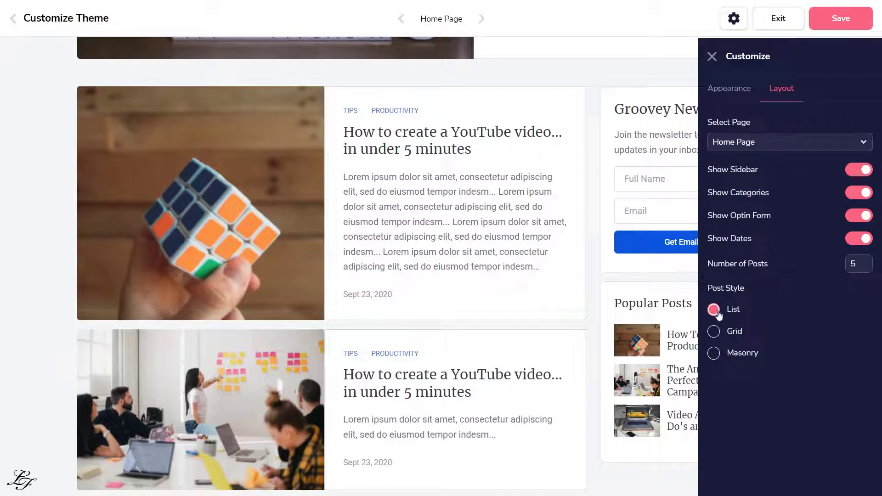
{"action": "scroll", "coordinate": [319, 394], "scroll_direction": "down", "scroll_amount": 3}
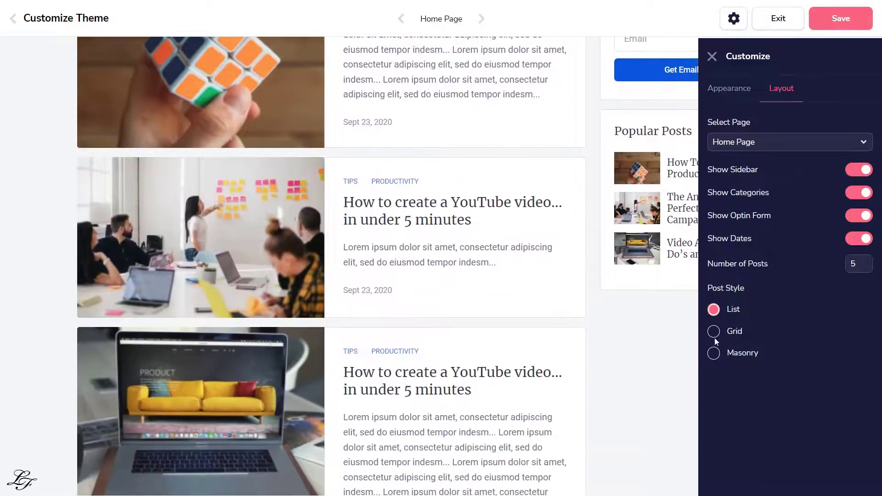
{"action": "left_click", "coordinate": [714, 332]}
{"action": "left_click", "coordinate": [714, 352]}
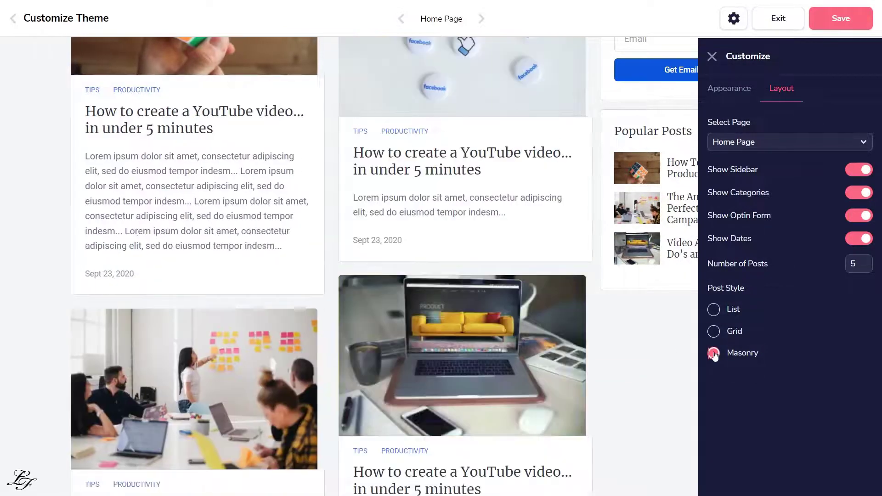
{"action": "scroll", "coordinate": [487, 359], "scroll_direction": "down", "scroll_amount": 6}
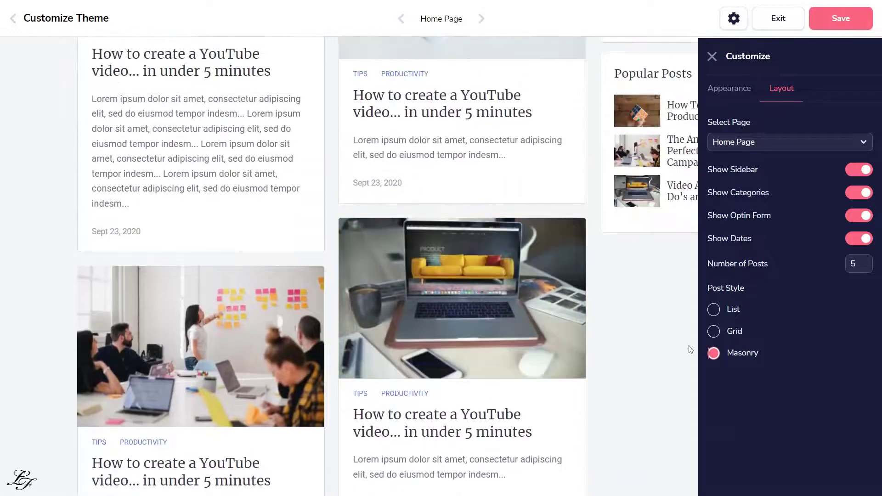
{"action": "left_click", "coordinate": [734, 310]}
{"action": "left_click", "coordinate": [846, 22]}
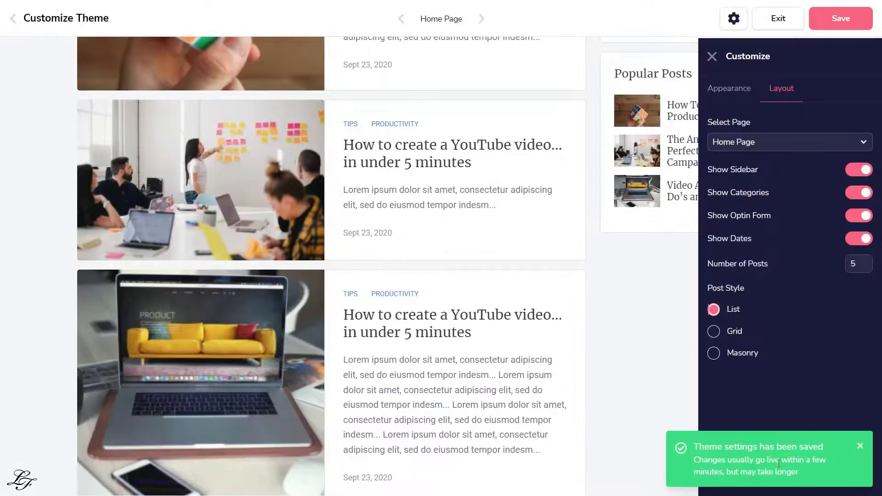
Step: Leave the theme customizer, open the blog's navigation settings and examine the top and footer links in the preview
{"action": "left_click", "coordinate": [13, 19]}
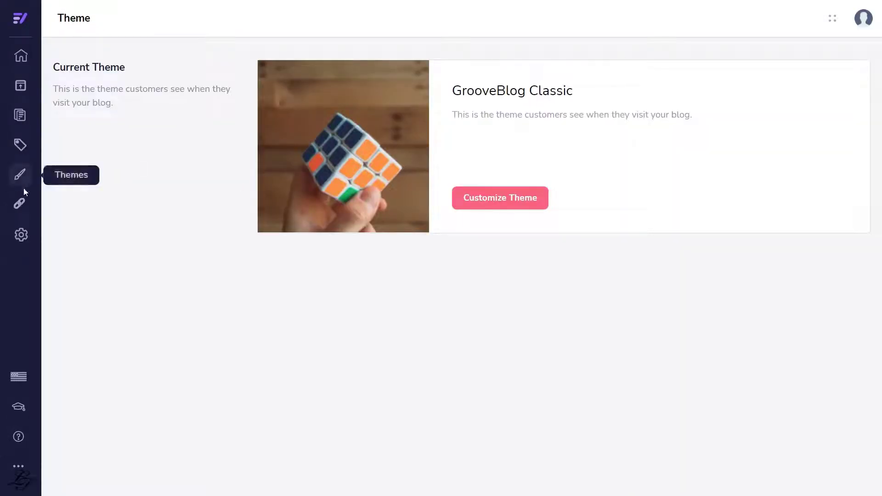
{"action": "left_click", "coordinate": [19, 205]}
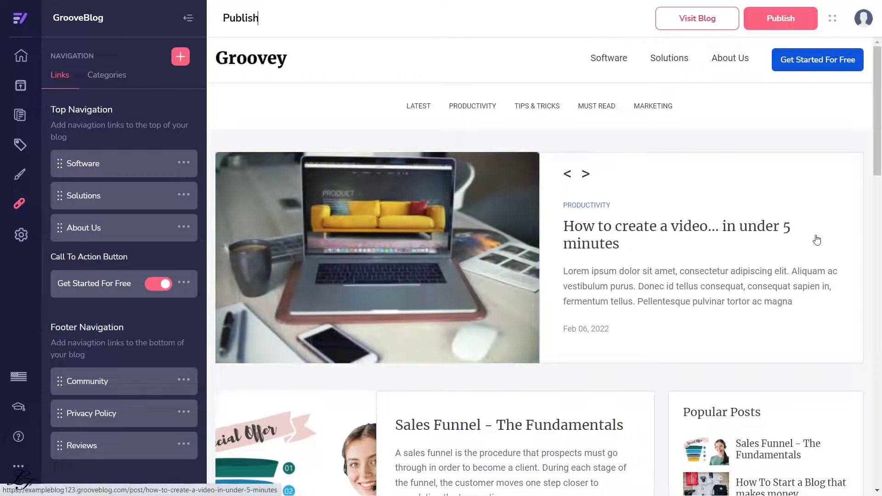
{"action": "scroll", "coordinate": [552, 321], "scroll_direction": "down", "scroll_amount": 15}
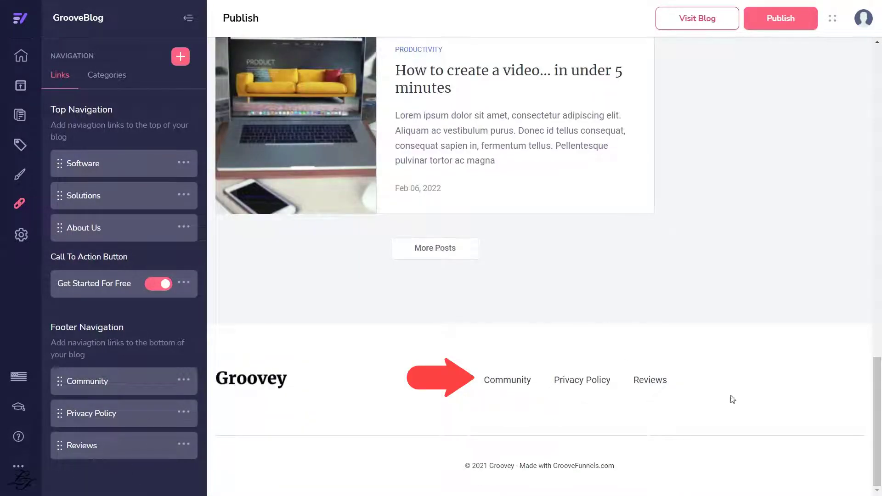
{"action": "left_click", "coordinate": [184, 163]}
{"action": "left_click", "coordinate": [174, 190]}
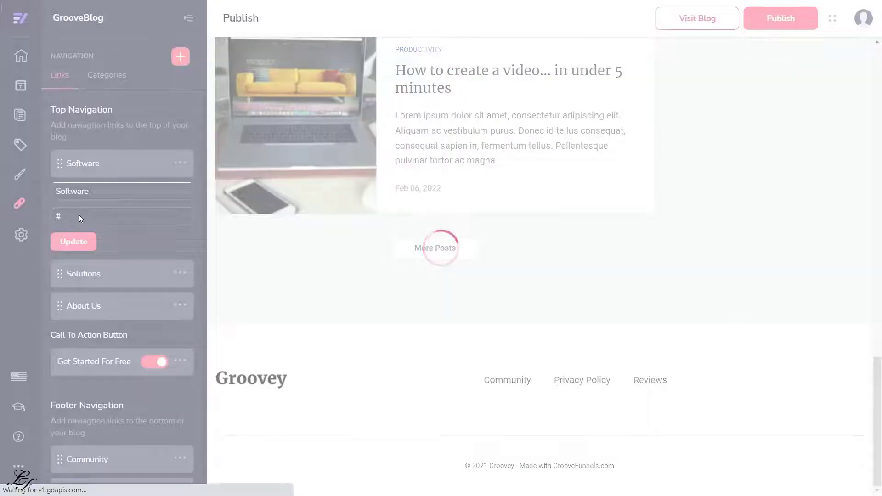
{"action": "left_click", "coordinate": [80, 217]}
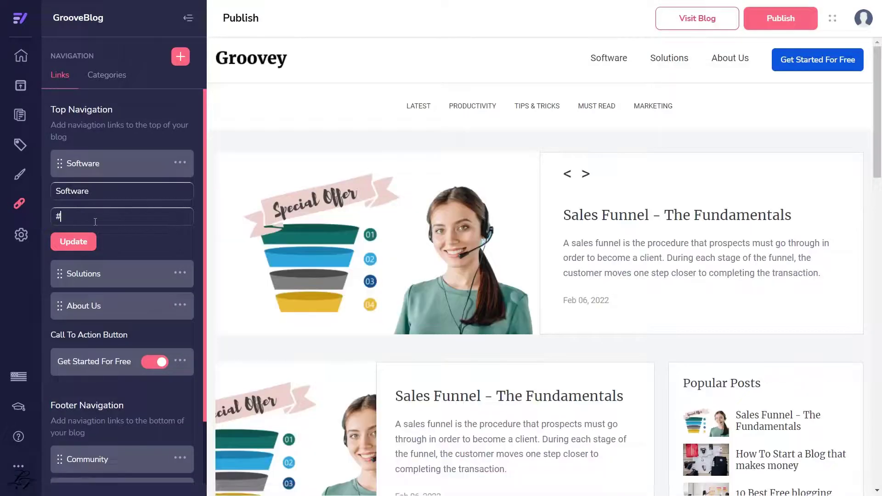
{"action": "left_click_drag", "start_coordinate": [84, 216], "coordinate": [63, 216]}
{"action": "key", "text": "BackSpace"}
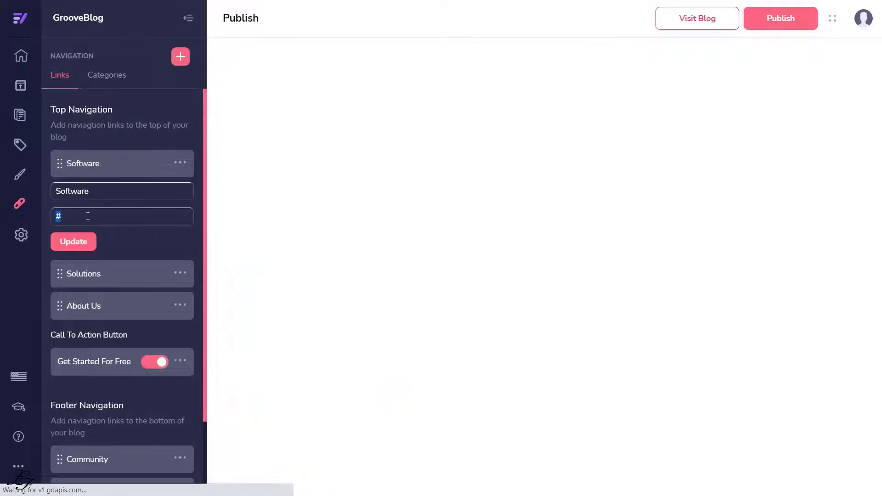
{"action": "type", "text": "www.google.com"}
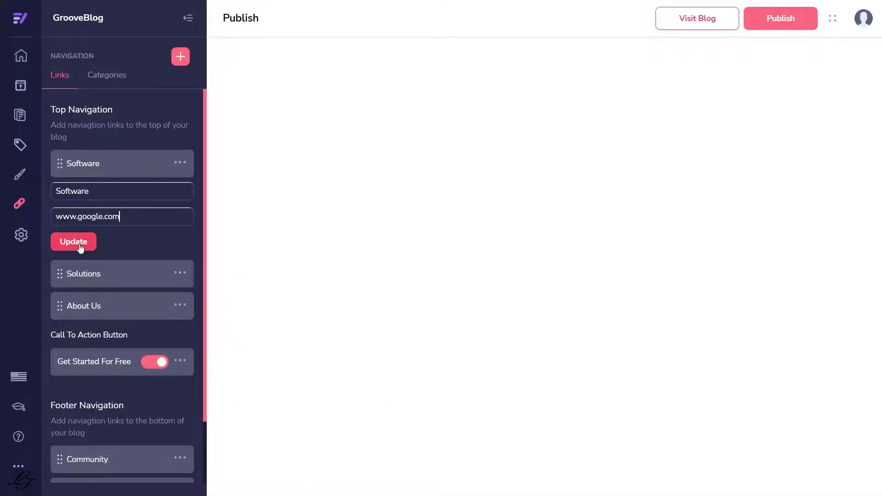
{"action": "left_click", "coordinate": [81, 248]}
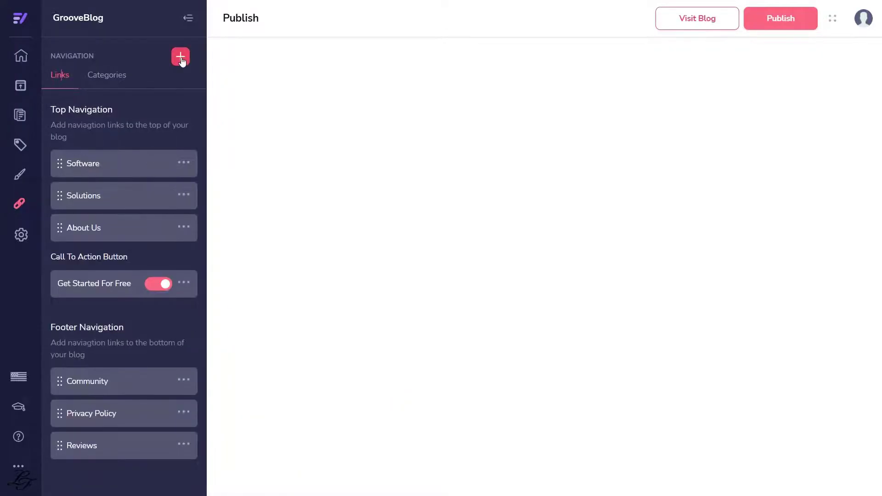
Step: Examine the form for adding a top or footer navigation link and the options available for the Software link
{"action": "left_click", "coordinate": [180, 57]}
{"action": "left_click", "coordinate": [112, 138]}
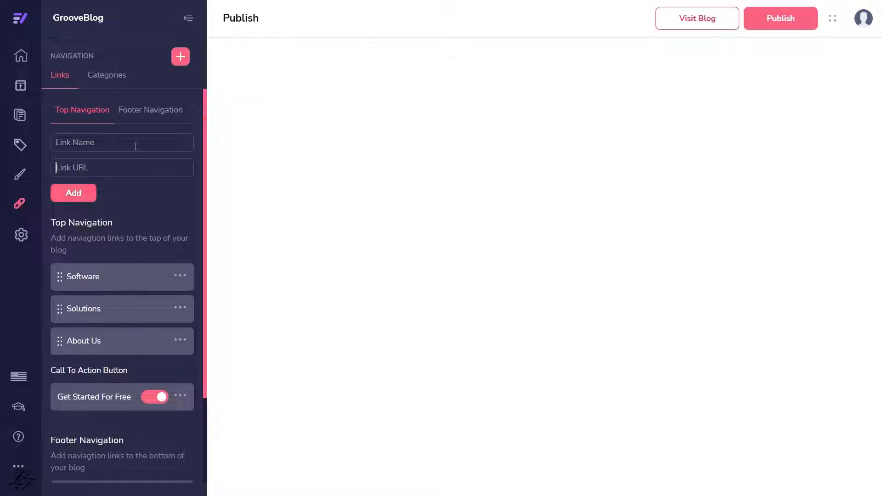
{"action": "key", "text": "Tab"}
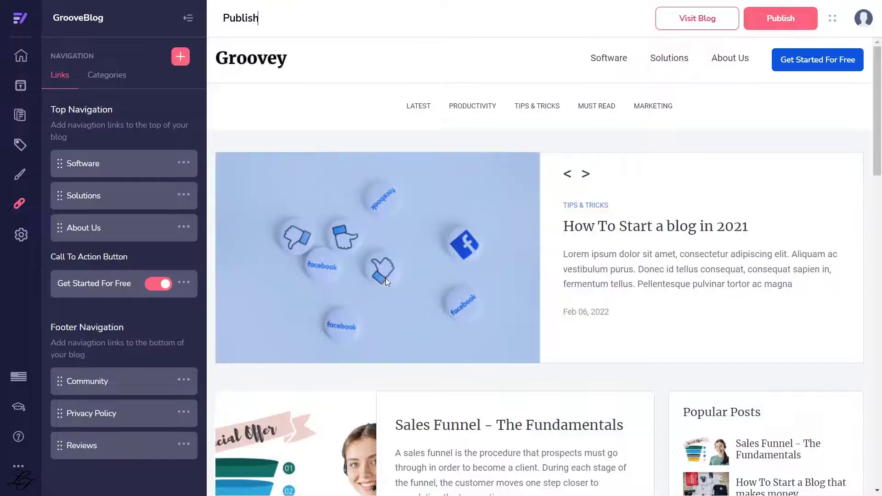
{"action": "left_click", "coordinate": [184, 164]}
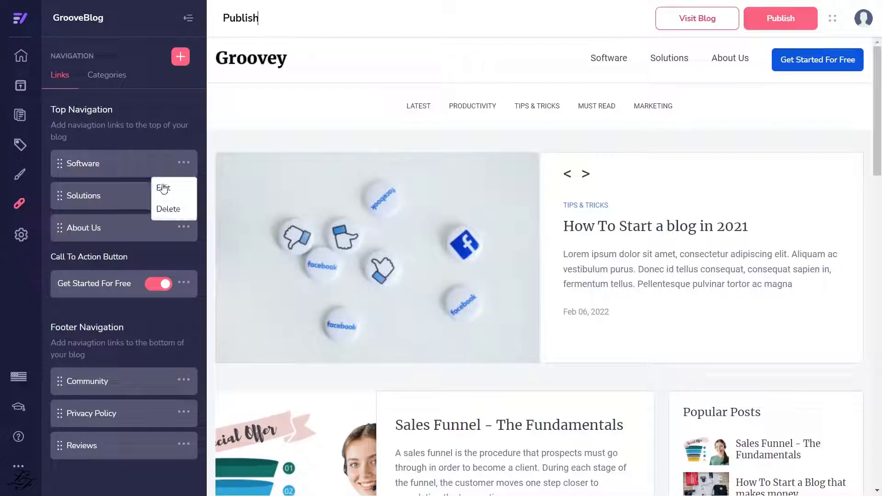
{"action": "left_click", "coordinate": [185, 164]}
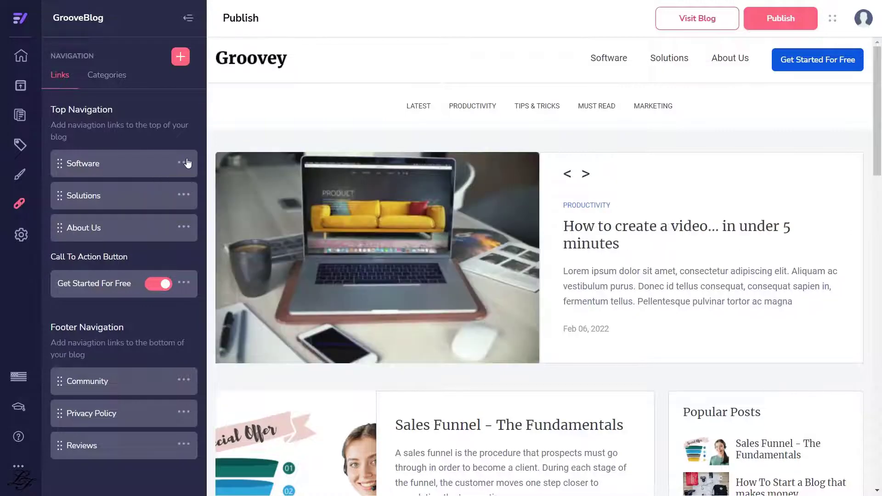
Step: Move the Solutions link above Software in the top navigation
{"action": "mouse_move", "coordinate": [64, 169]}
{"action": "left_mouse_down"}
{"action": "mouse_move", "coordinate": [64, 228]}
{"action": "mouse_move", "coordinate": [76, 167]}
{"action": "left_mouse_up"}
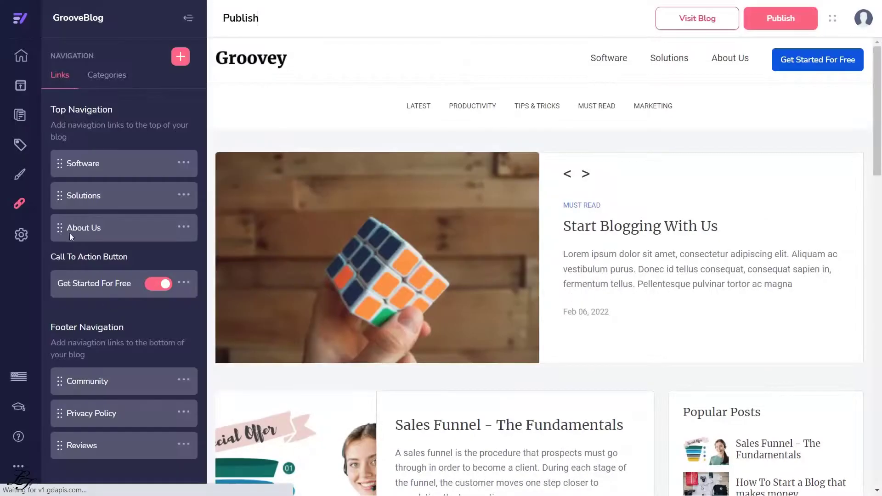
{"action": "left_click_drag", "start_coordinate": [64, 193], "coordinate": [57, 161]}
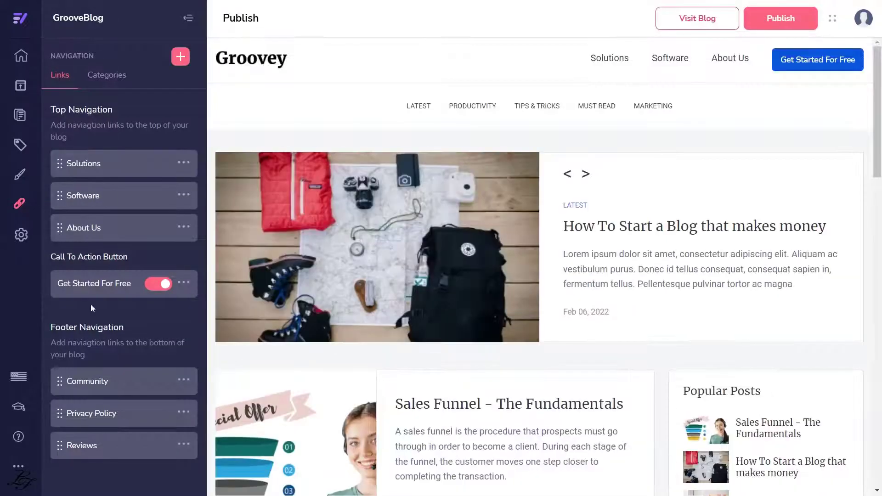
{"action": "left_click", "coordinate": [184, 284]}
{"action": "left_click", "coordinate": [167, 309]}
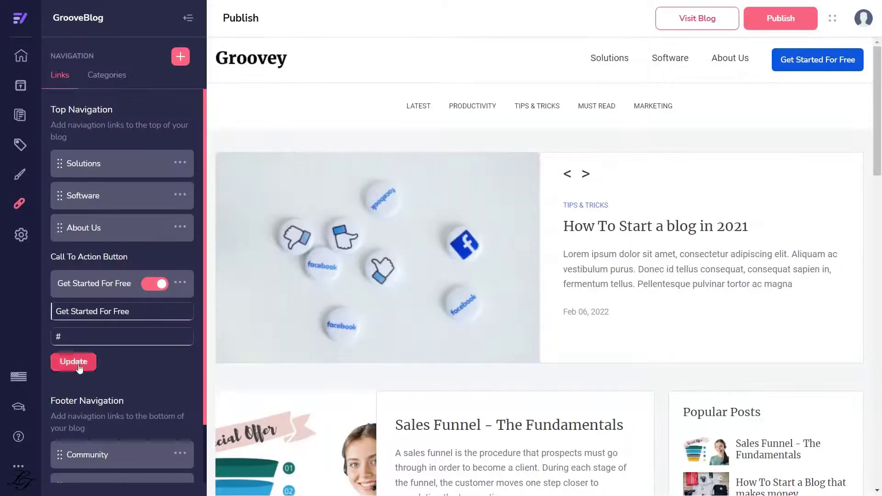
{"action": "left_click", "coordinate": [75, 362]}
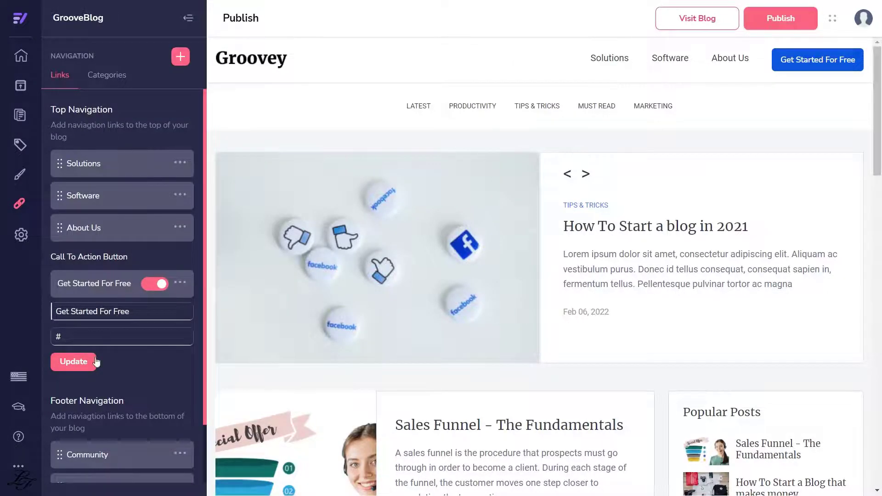
{"action": "left_click", "coordinate": [86, 337]}
{"action": "key", "text": "BackSpace"}
{"action": "type", "text": "www.thelifestylefreedom.com"}
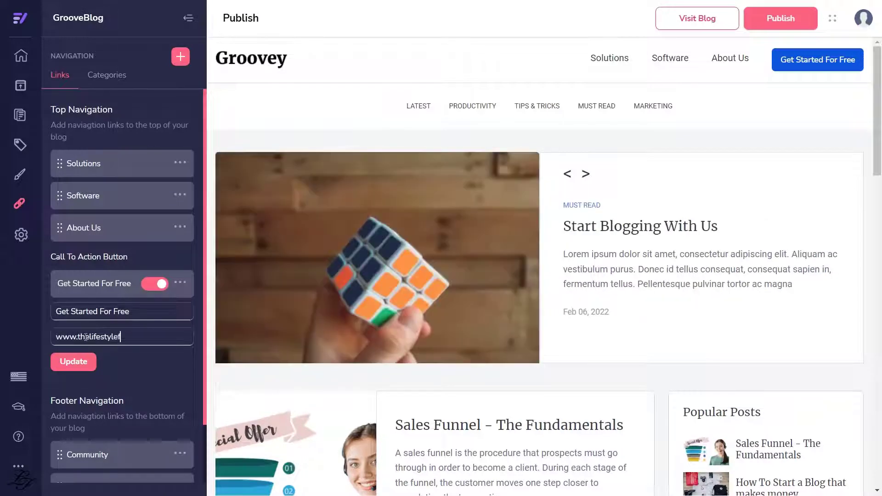
{"action": "left_click", "coordinate": [77, 362]}
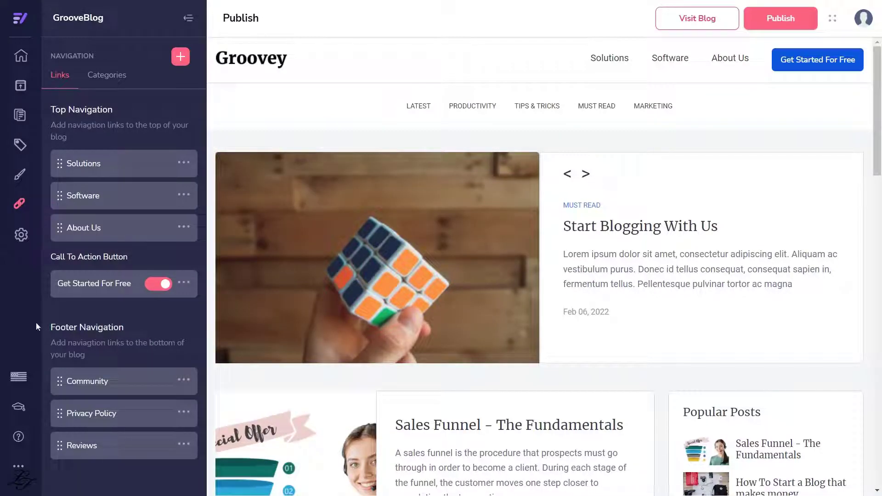
Step: Examine the options for the Community footer link and the category entries of the blog navigation
{"action": "left_click", "coordinate": [184, 380]}
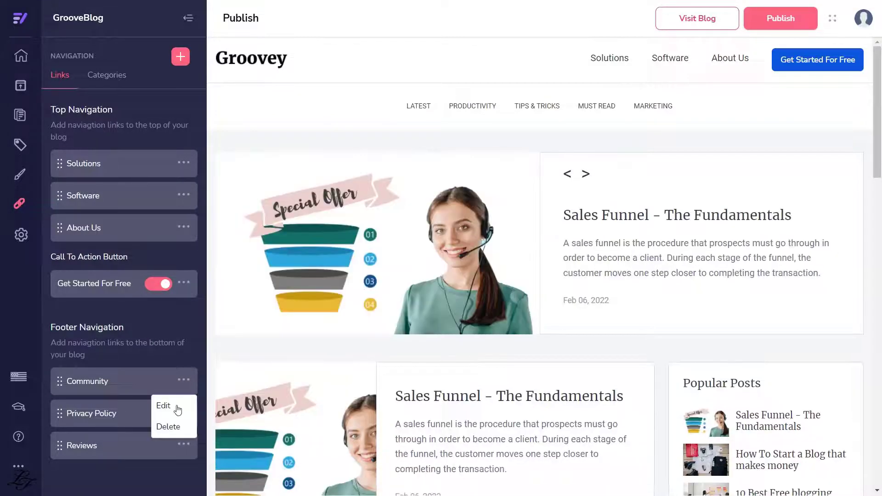
{"action": "left_click", "coordinate": [180, 353]}
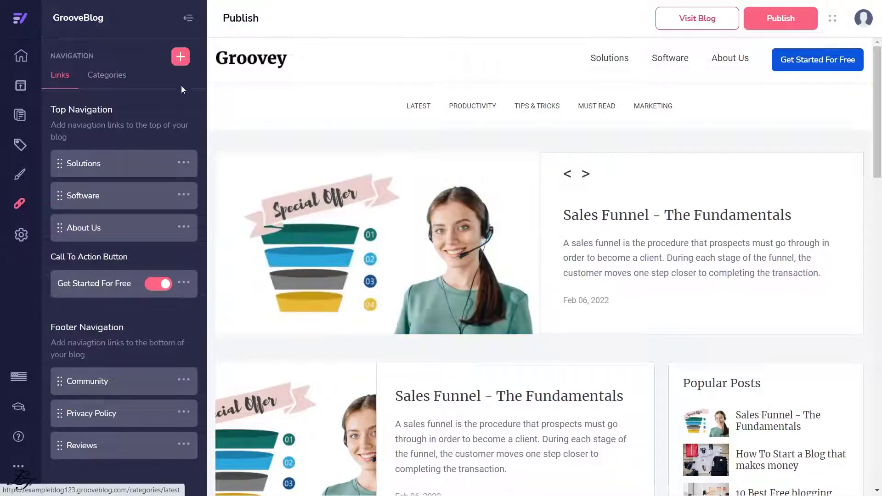
{"action": "left_click", "coordinate": [131, 86]}
{"action": "left_click", "coordinate": [184, 116]}
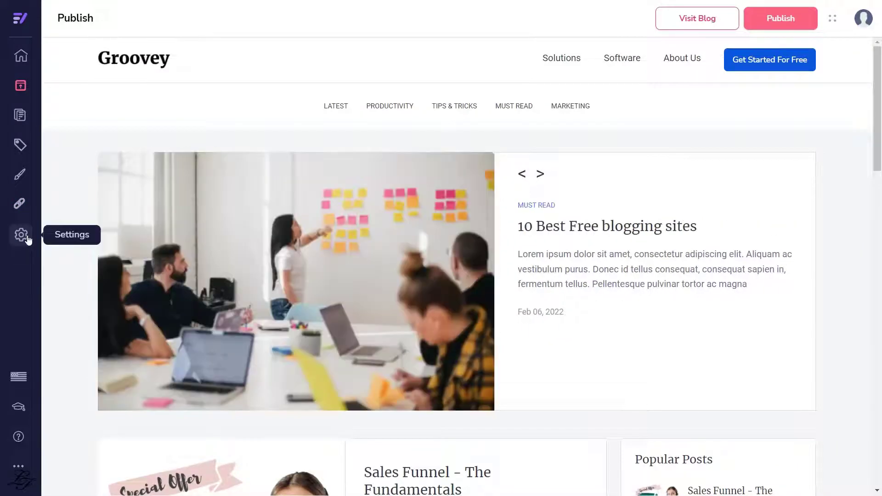
Step: Open the blog settings and inspect the web address of the published sales funnel post for comparison with the SEO URL options
{"action": "left_click", "coordinate": [49, 237]}
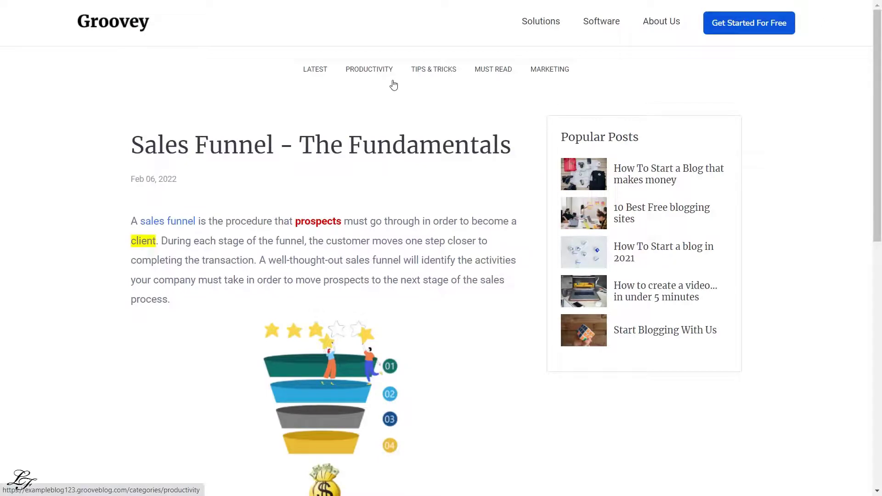
{"action": "key", "text": "F11"}
{"action": "left_click_drag", "start_coordinate": [349, 29], "coordinate": [59, 24]}
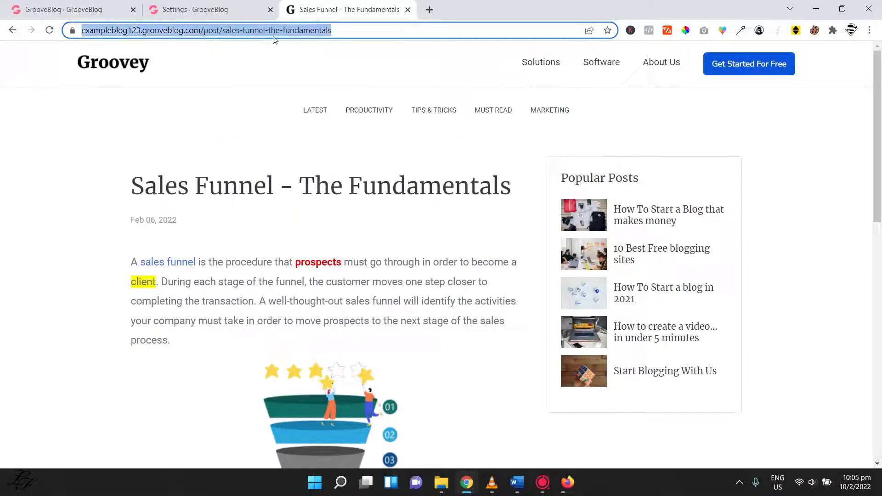
{"action": "left_click", "coordinate": [301, 88]}
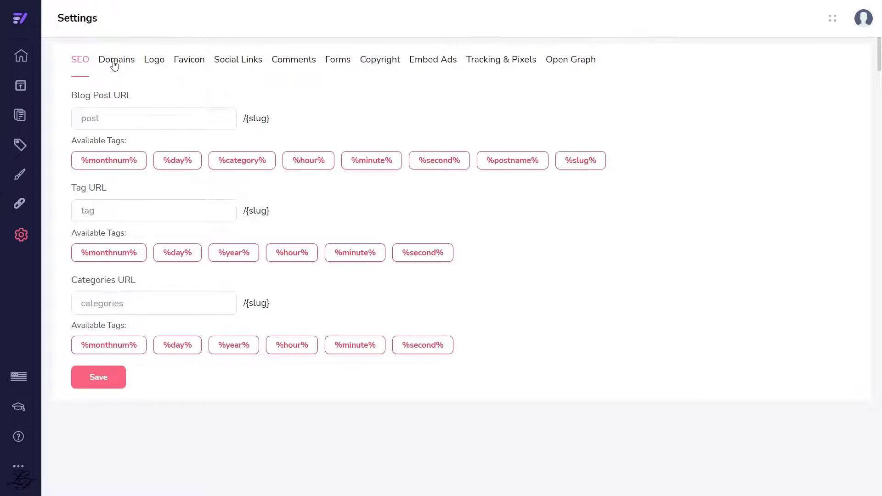
Step: Review the blog's domain settings and open the management of custom domains in the account
{"action": "left_click", "coordinate": [114, 63]}
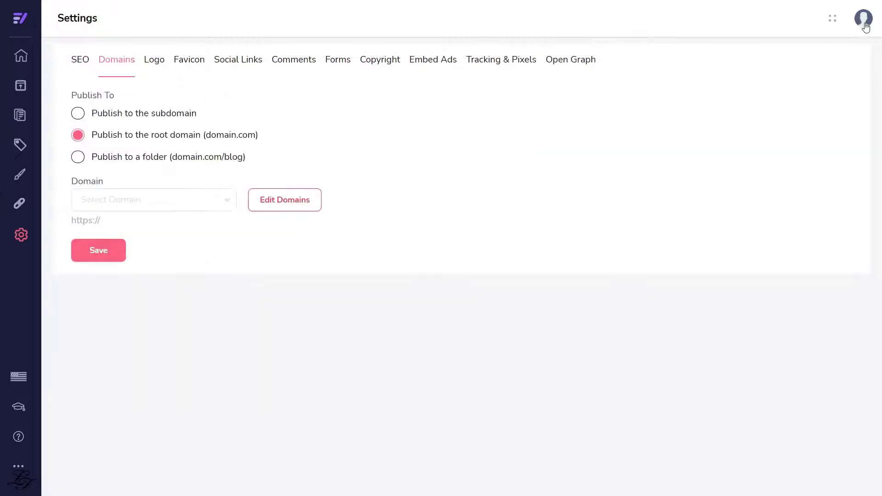
{"action": "left_click", "coordinate": [864, 20]}
{"action": "left_click", "coordinate": [775, 70]}
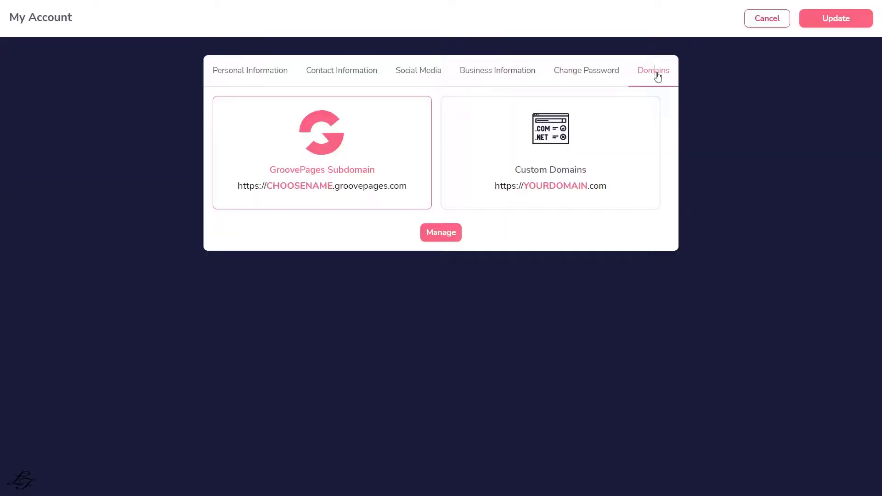
{"action": "left_click", "coordinate": [528, 173]}
{"action": "left_click", "coordinate": [441, 233]}
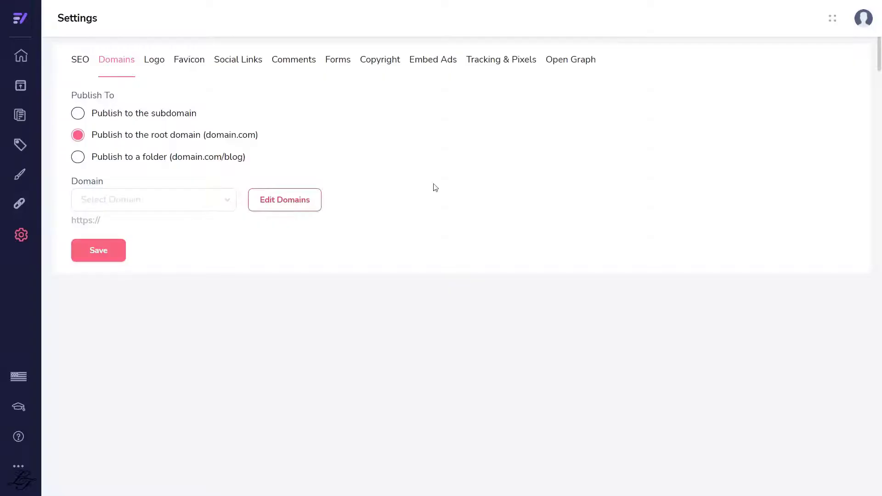
Step: Set the blog to publish to a folder on the salestraffic.io domain with Root as the location, and save the domain settings
{"action": "left_click", "coordinate": [225, 201]}
{"action": "left_click", "coordinate": [166, 224]}
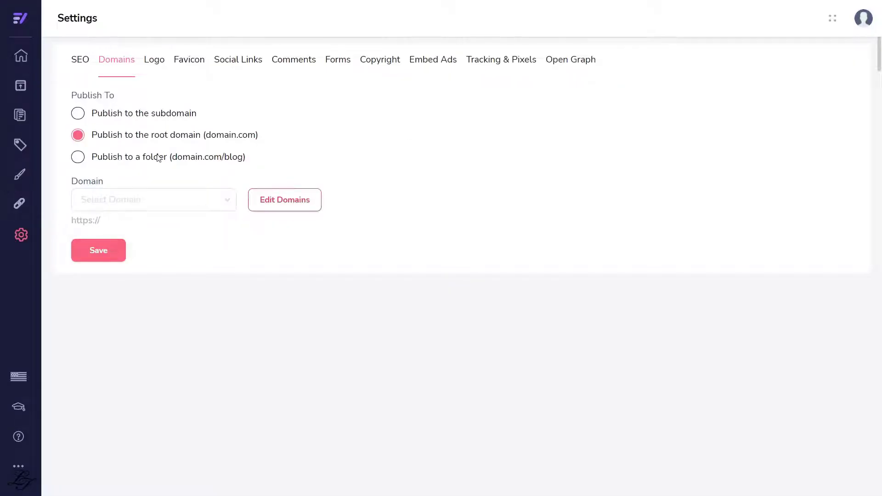
{"action": "left_click", "coordinate": [87, 157]}
{"action": "left_click", "coordinate": [230, 203]}
{"action": "left_click", "coordinate": [137, 240]}
{"action": "left_click", "coordinate": [169, 248]}
{"action": "left_click", "coordinate": [112, 287]}
{"action": "left_click", "coordinate": [109, 370]}
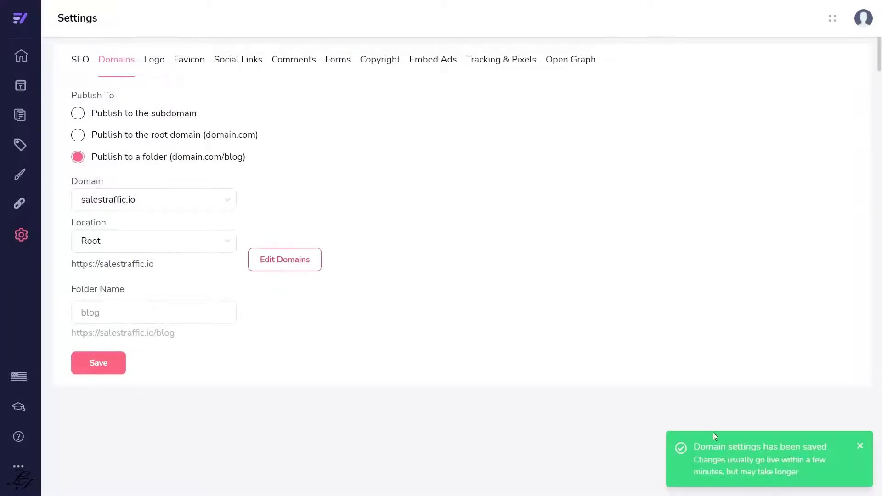
Step: Return to the blog's publish page and publish the blog
{"action": "left_click", "coordinate": [21, 86]}
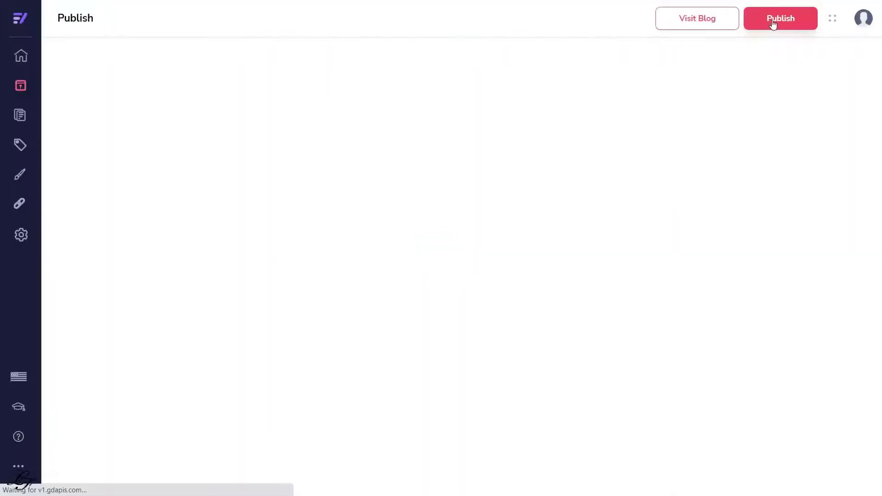
{"action": "left_click", "coordinate": [772, 20]}
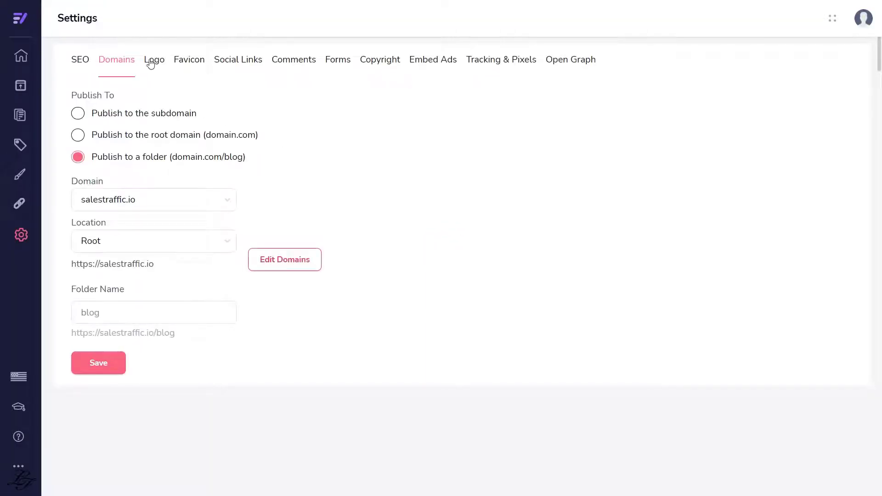
Step: Examine the blog's logo and favicon settings, including the image dimensions and recommended formats
{"action": "left_click", "coordinate": [152, 61]}
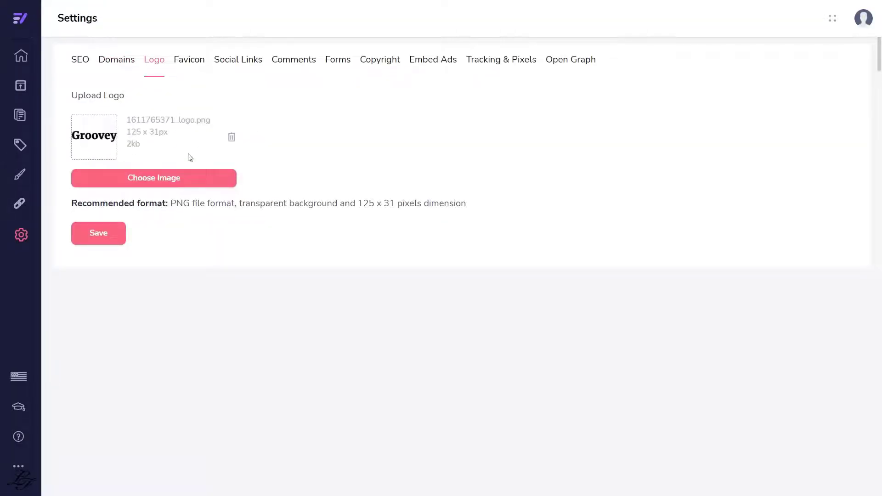
{"action": "left_click_drag", "start_coordinate": [169, 132], "coordinate": [128, 132]}
{"action": "left_click", "coordinate": [172, 145]}
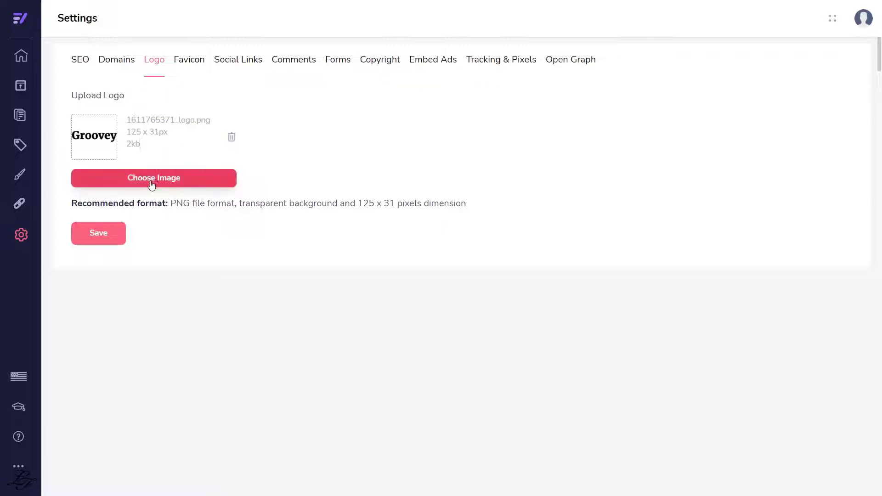
{"action": "key", "text": "super"}
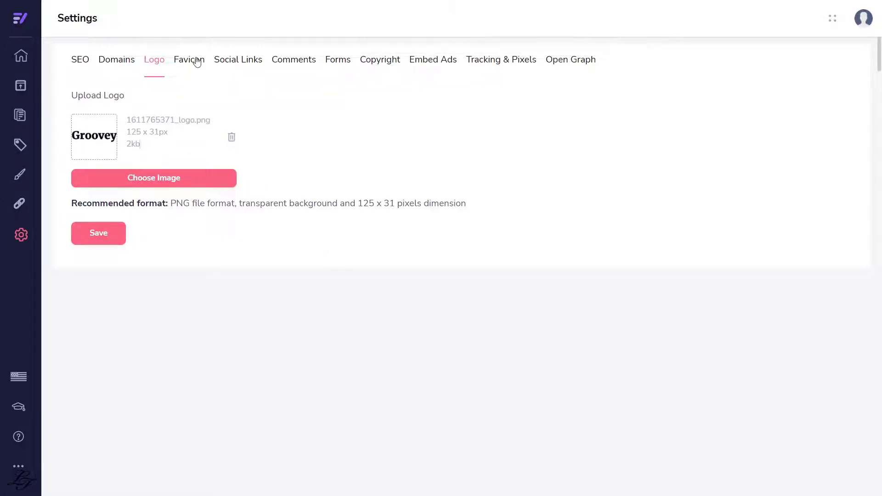
{"action": "left_click", "coordinate": [197, 62]}
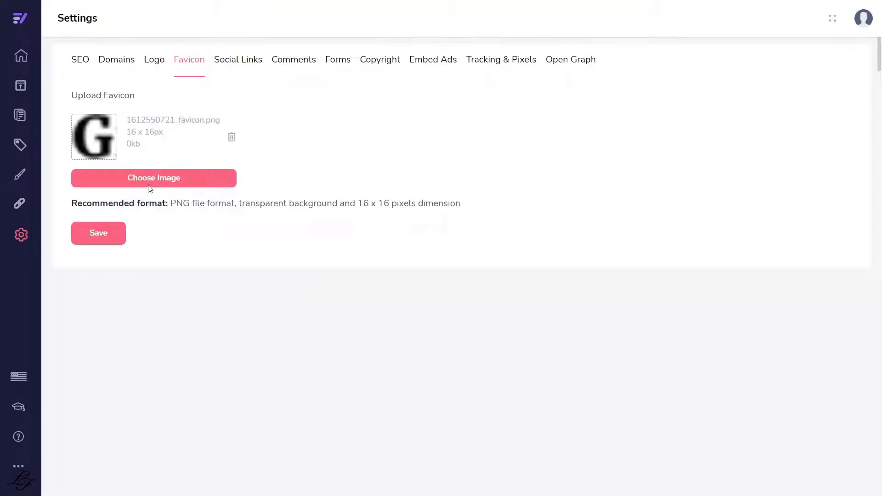
Step: Add the YouTube channel address as Social Link 1 with the fab fa-youtube-square icon, and save the social links
{"action": "left_click", "coordinate": [252, 65]}
{"action": "left_click", "coordinate": [191, 117]}
{"action": "key", "text": "ctrl+v"}
{"action": "left_click_drag", "start_coordinate": [335, 119], "coordinate": [255, 119]}
{"action": "type", "text": "youtube"}
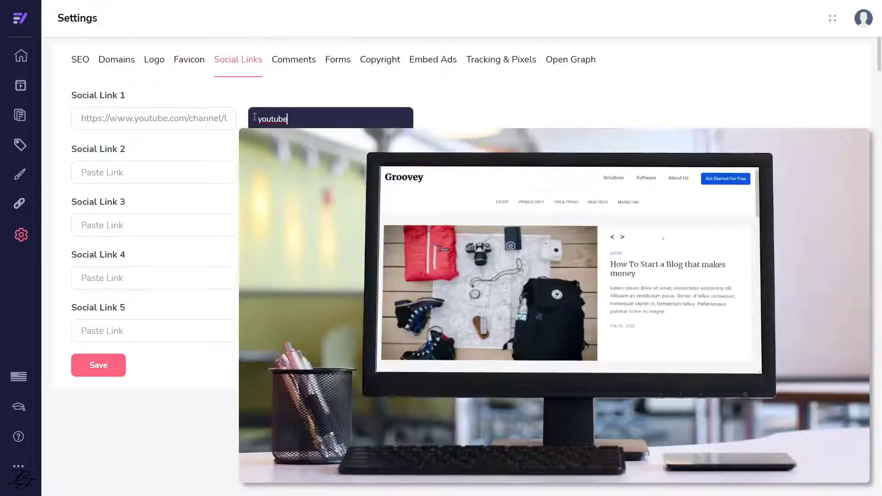
{"action": "left_click", "coordinate": [262, 144]}
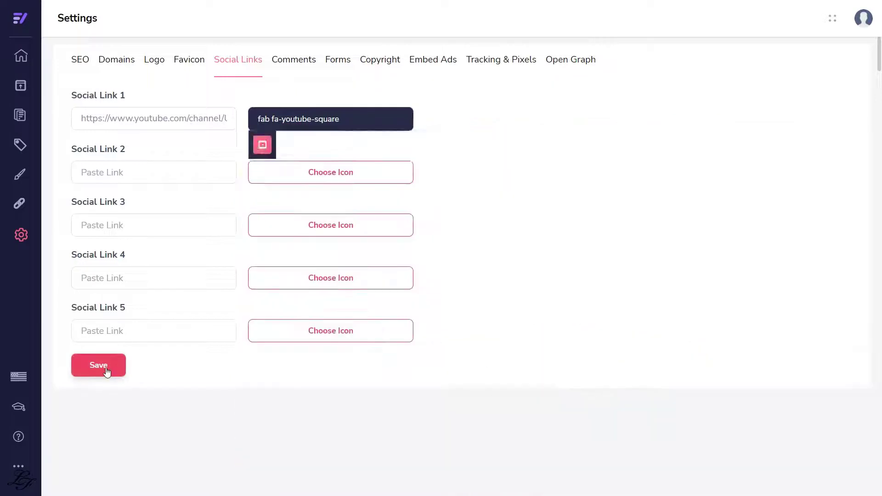
{"action": "left_click", "coordinate": [105, 371]}
Step: Review the blog's Facebook comments settings, the related setup help video, and the forms available for the newsletter
{"action": "left_click", "coordinate": [294, 60]}
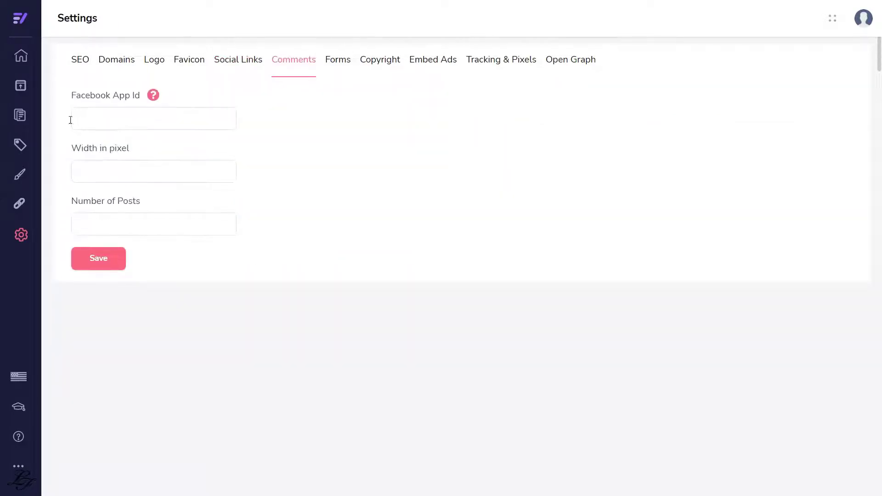
{"action": "left_click", "coordinate": [153, 95]}
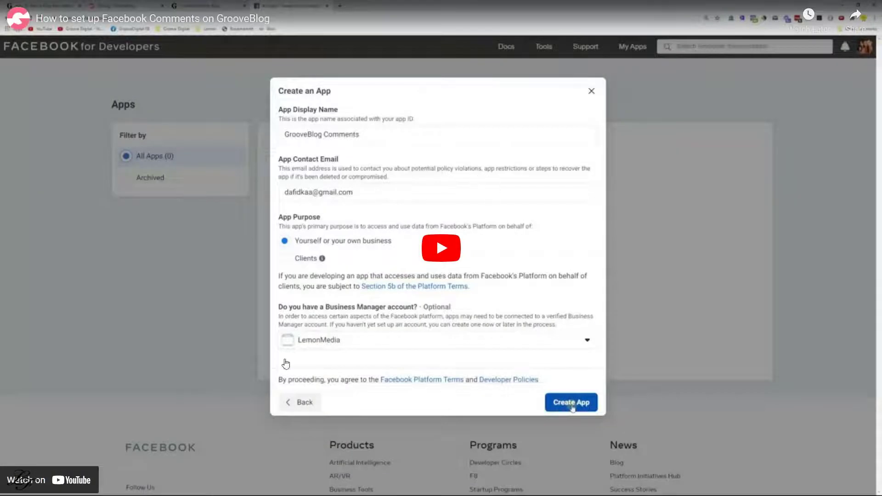
{"action": "key", "text": "Escape"}
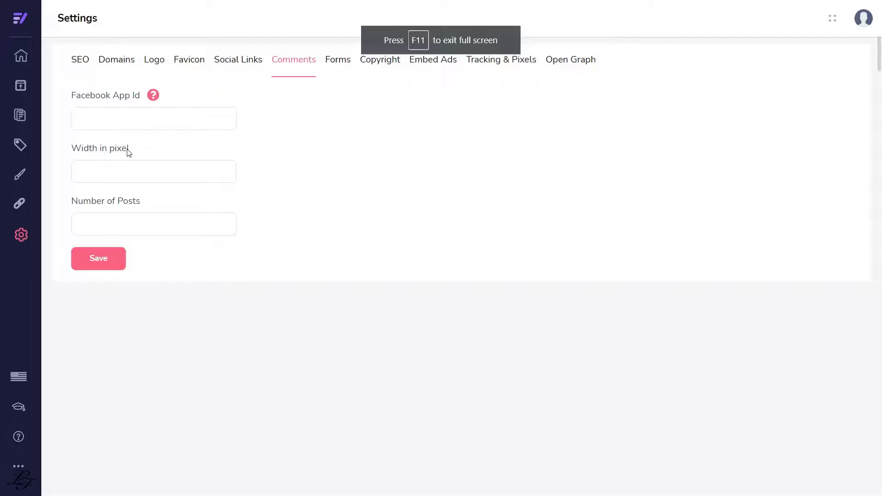
{"action": "left_click", "coordinate": [343, 65]}
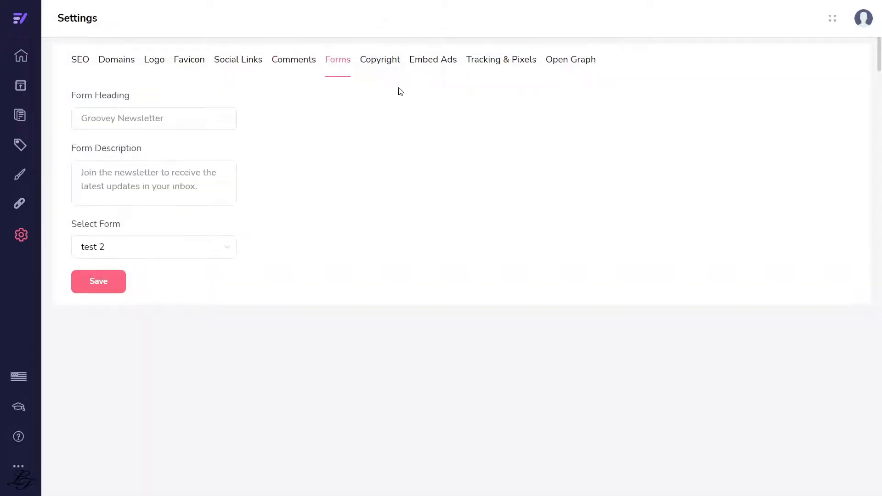
{"action": "left_click", "coordinate": [232, 248]}
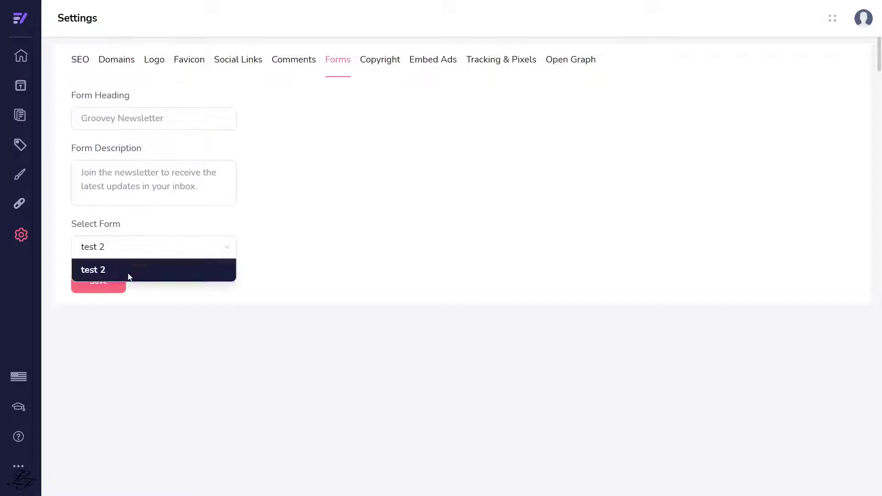
{"action": "left_click", "coordinate": [372, 231]}
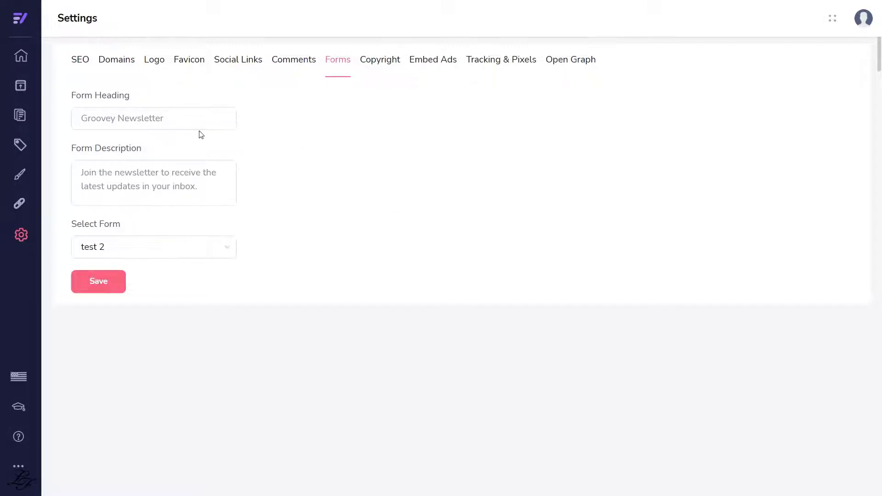
Step: In GrooveMail, create a form named blogform, place the Firstname field above Email, and continue to the form setup
{"action": "left_click", "coordinate": [19, 18]}
{"action": "left_click", "coordinate": [69, 167]}
{"action": "left_click", "coordinate": [803, 106]}
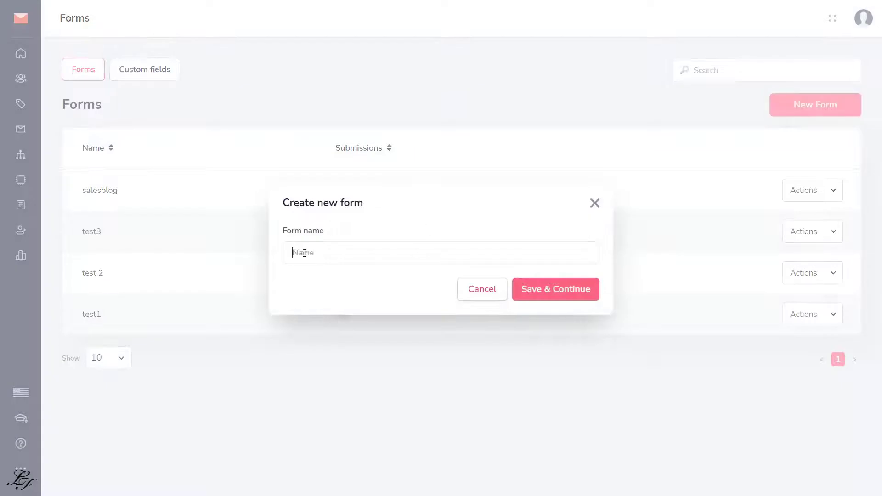
{"action": "type", "text": "blogform"}
{"action": "key", "text": "Return"}
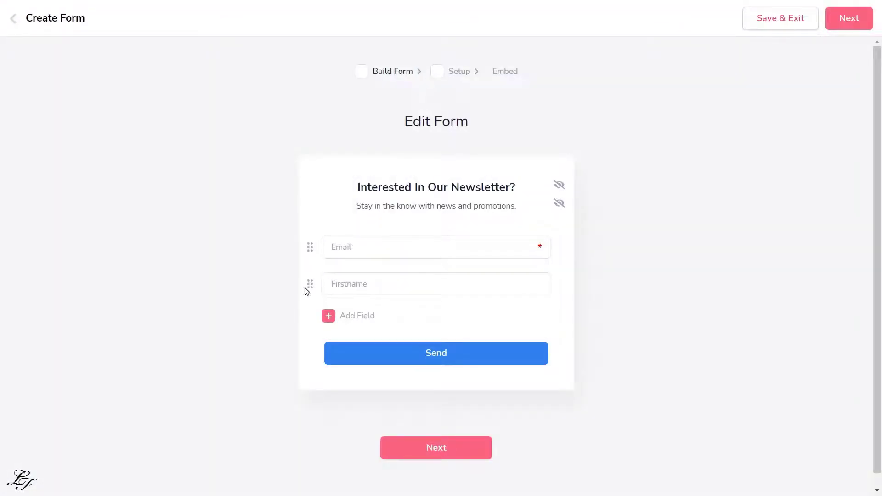
{"action": "left_click_drag", "start_coordinate": [311, 287], "coordinate": [308, 240]}
{"action": "left_click", "coordinate": [465, 455]}
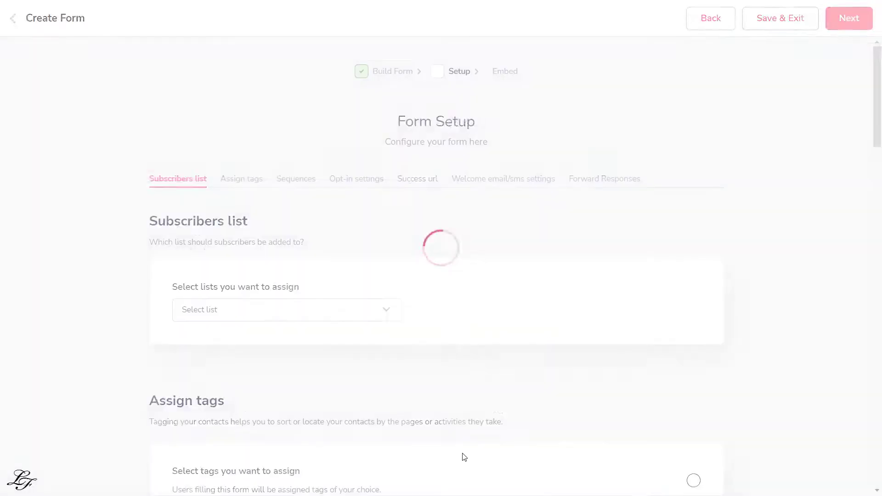
Step: Create a subscriber list named blog and assign it to the form
{"action": "left_click", "coordinate": [390, 317]}
{"action": "left_click", "coordinate": [271, 414]}
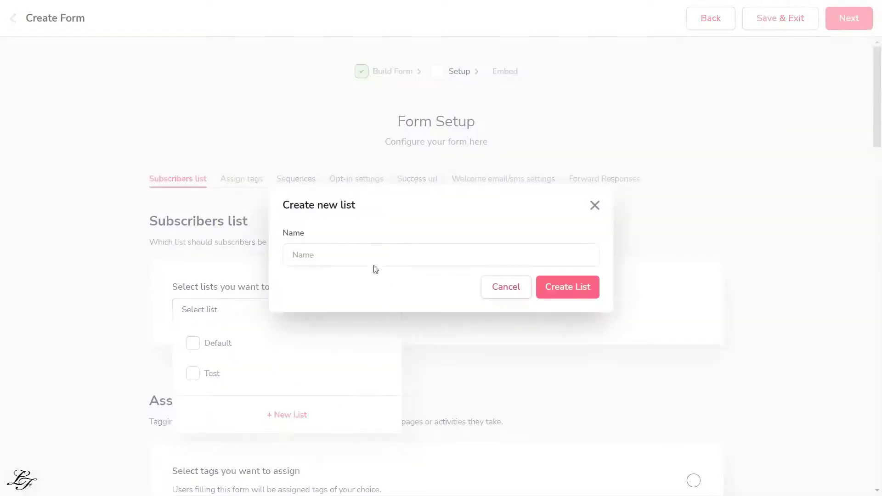
{"action": "left_click", "coordinate": [373, 256]}
{"action": "type", "text": "blog"}
{"action": "left_click", "coordinate": [561, 299]}
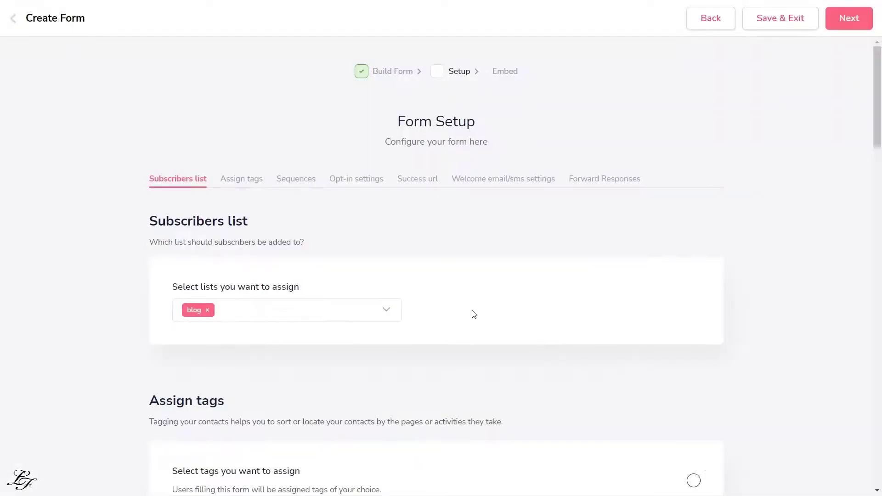
Step: Replace the form's success page URL with thelifestylefreedom.com
{"action": "scroll", "coordinate": [473, 311], "scroll_direction": "down", "scroll_amount": 3}
{"action": "scroll", "coordinate": [473, 311], "scroll_direction": "down", "scroll_amount": 10}
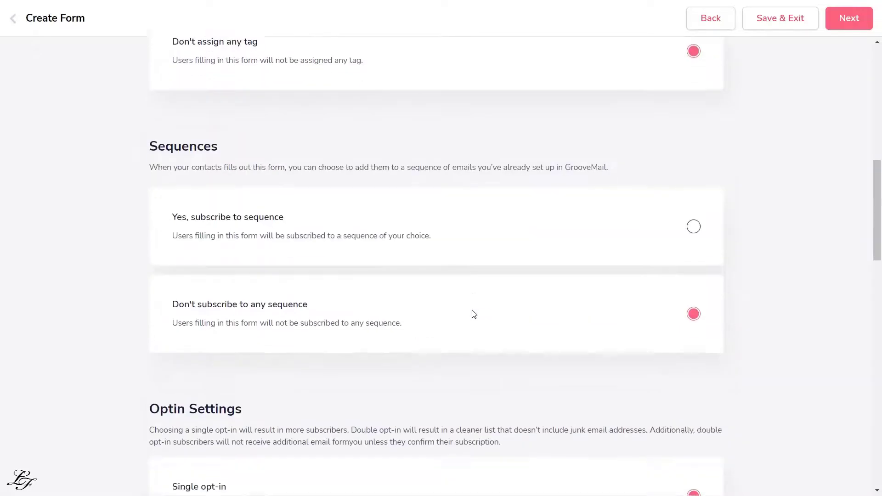
{"action": "scroll", "coordinate": [473, 311], "scroll_direction": "down", "scroll_amount": 8}
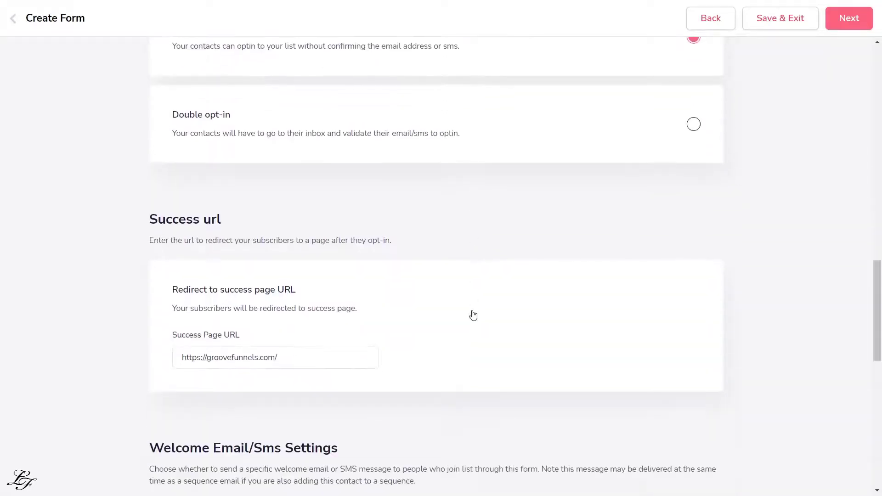
{"action": "scroll", "coordinate": [473, 314], "scroll_direction": "up", "scroll_amount": 1}
{"action": "triple_click", "coordinate": [296, 361]}
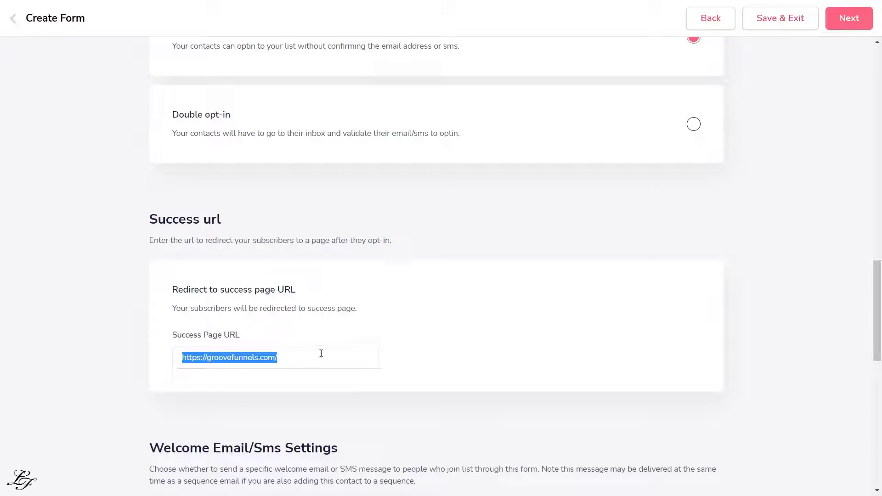
{"action": "type", "text": "the"}
{"action": "key", "text": "BackSpace"}
{"action": "type", "text": "tes"}
{"action": "key", "text": "BackSpace"}
{"action": "key", "text": "BackSpace"}
{"action": "key", "text": "BackSpace"}
{"action": "type", "text": "thelifestylefreedom.com"}
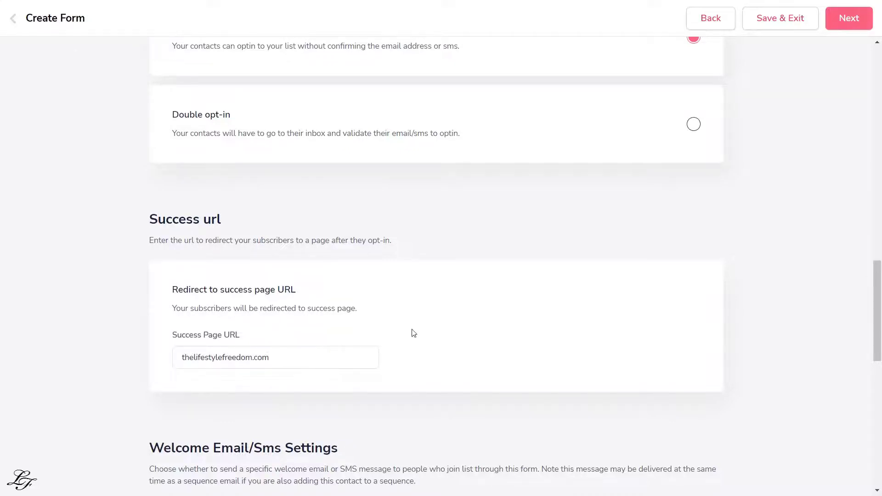
{"action": "scroll", "coordinate": [368, 340], "scroll_direction": "down", "scroll_amount": 12}
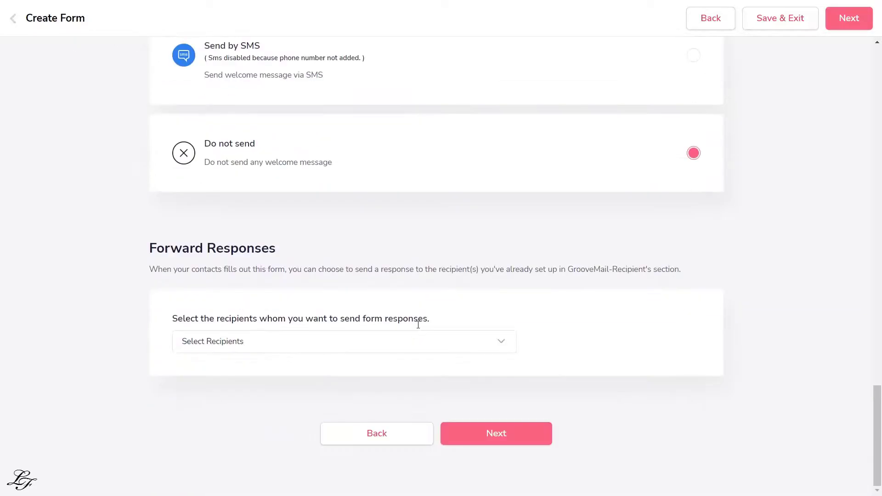
{"action": "left_click", "coordinate": [505, 425]}
{"action": "type", "text": "https://thelifestylefreedom.com"}
{"action": "left_click", "coordinate": [847, 18]}
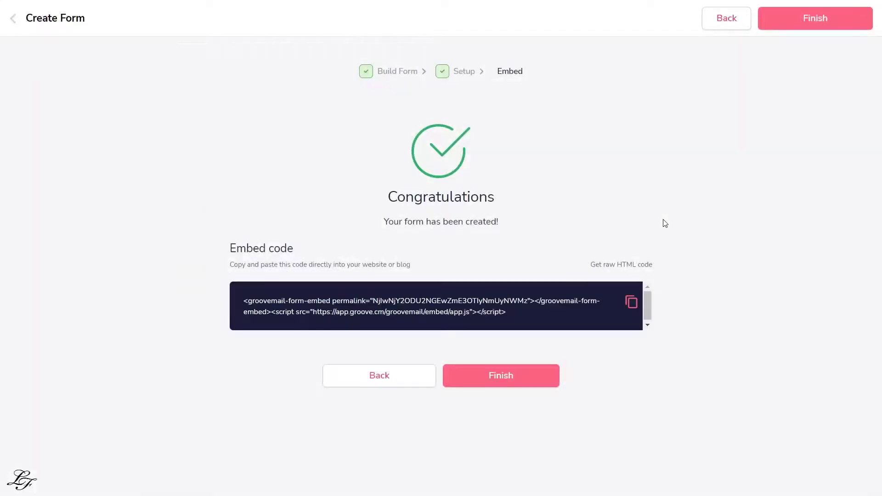
{"action": "left_click", "coordinate": [506, 376]}
Step: In the GrooveBlog form settings, select blogform, set the heading to Lifestyle Freedom Newsletter, save, and check the blog page
{"action": "left_click", "coordinate": [216, 247]}
{"action": "left_click", "coordinate": [116, 249]}
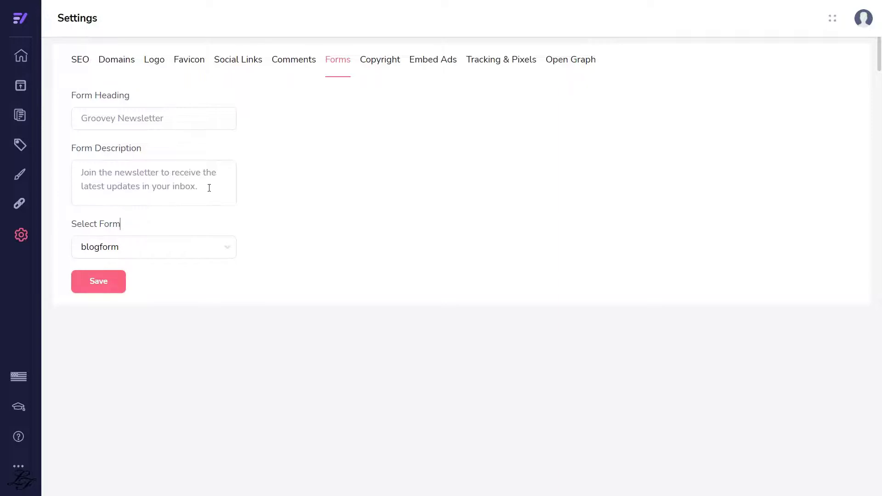
{"action": "left_click_drag", "start_coordinate": [115, 120], "coordinate": [58, 120]}
{"action": "type", "text": "Lifestyle Freedom"}
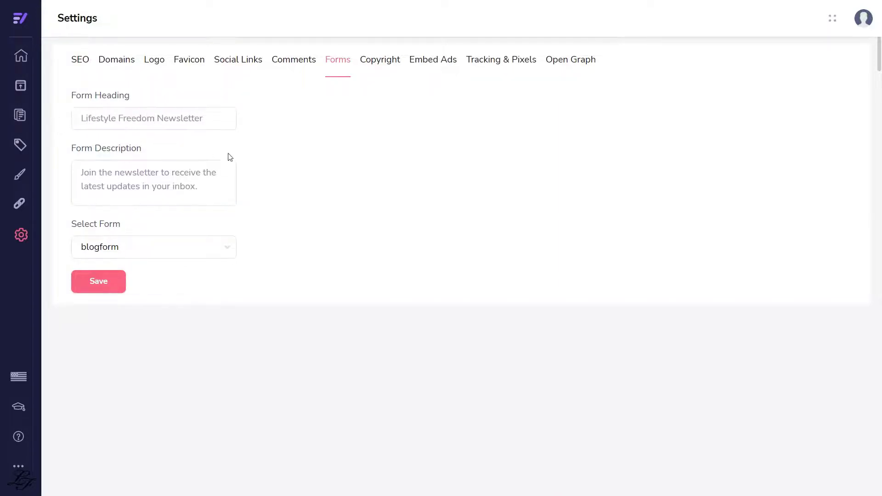
{"action": "left_click", "coordinate": [113, 288]}
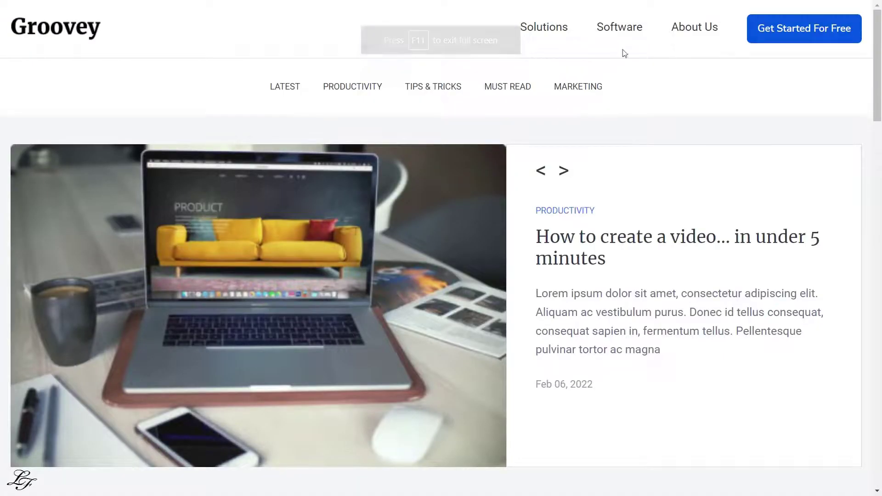
{"action": "scroll", "coordinate": [749, 161], "scroll_direction": "down", "scroll_amount": 10}
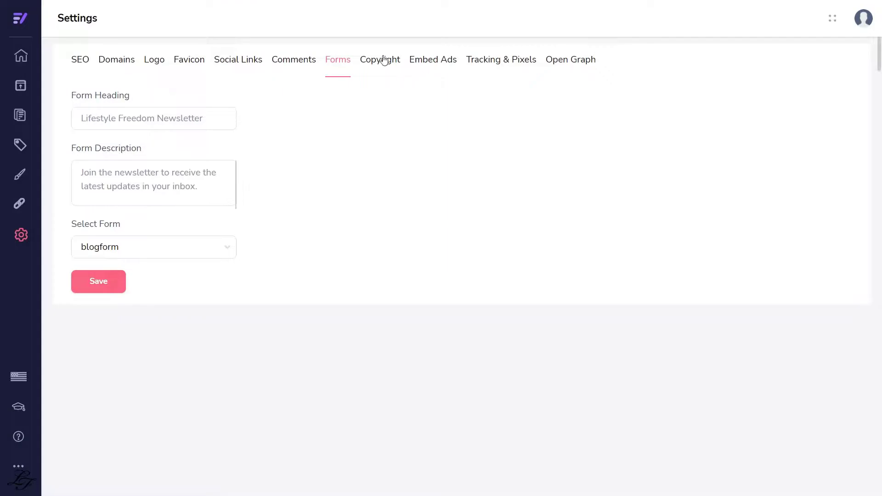
Step: Set the copyright text to 2022 Sales Traffic Inc., save it, and look over the ad and tracking code fields
{"action": "left_click", "coordinate": [381, 59]}
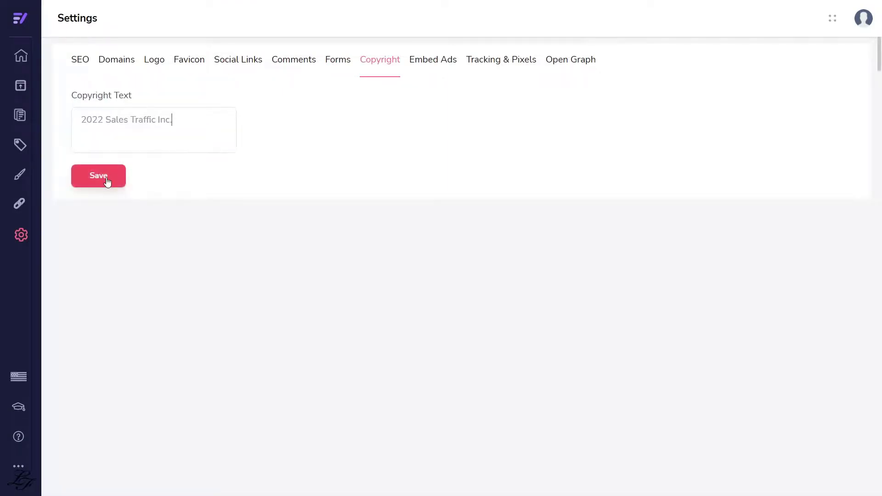
{"action": "left_click", "coordinate": [434, 60]}
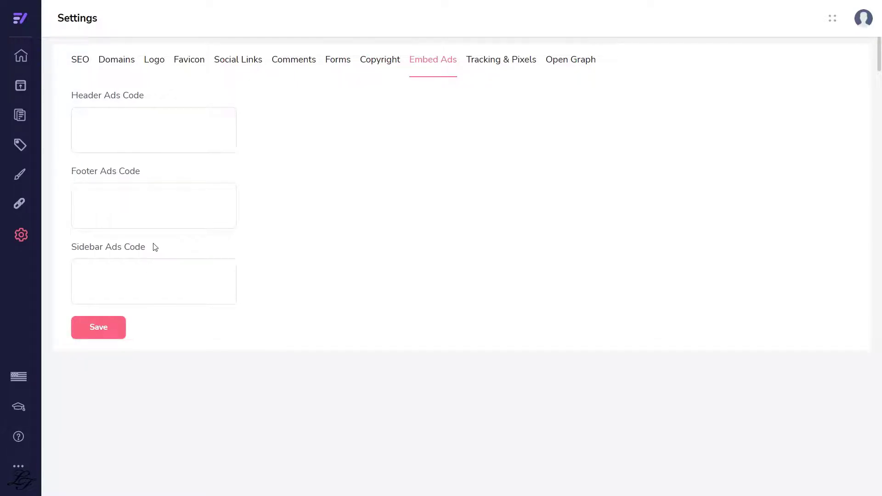
{"action": "left_click", "coordinate": [520, 61]}
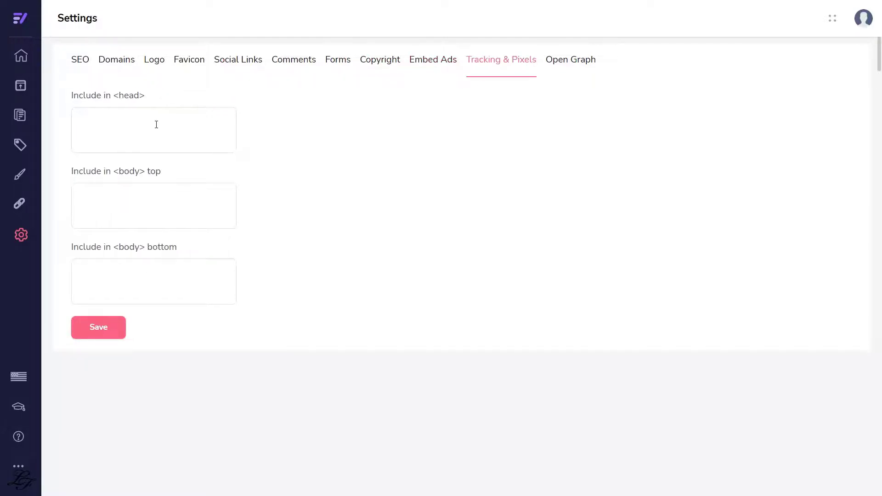
Step: Set the Open Graph type to blog and the description to "Sales Traffic - closing deals for your business"
{"action": "left_click", "coordinate": [574, 63]}
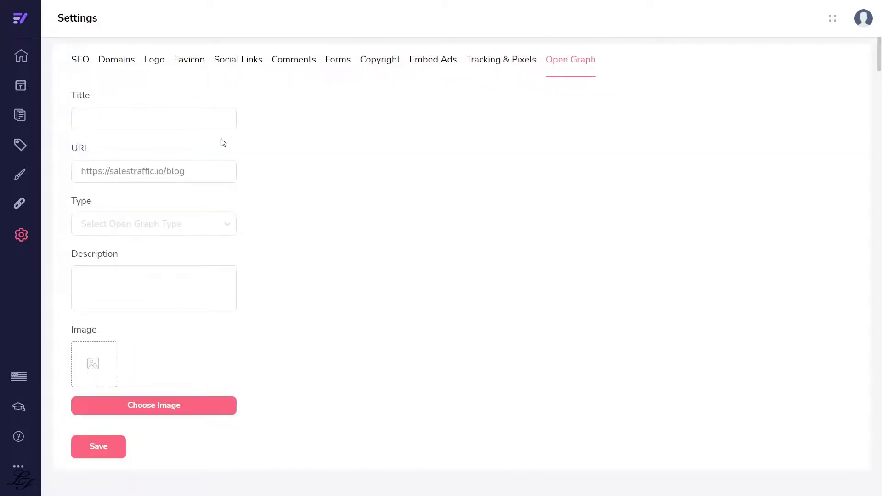
{"action": "left_click", "coordinate": [223, 229]}
{"action": "left_click", "coordinate": [221, 255]}
{"action": "left_click", "coordinate": [178, 297]}
{"action": "type", "text": "Sa"}
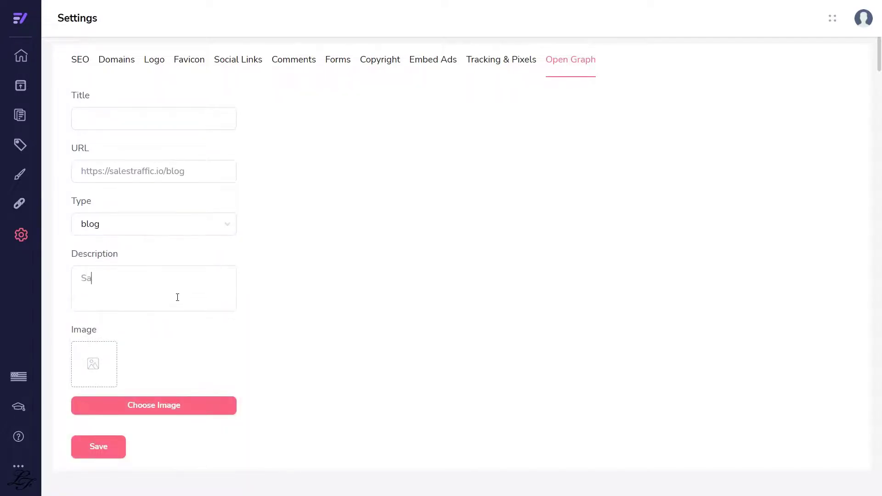
{"action": "type", "text": "les Traffic - closing deals"}
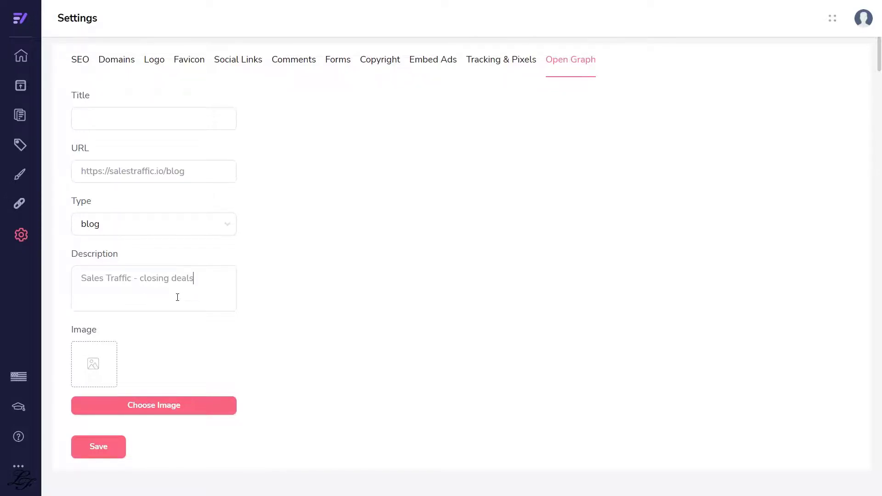
{"action": "type", "text": "for your business"}
Step: Choose the sales funnel diagram from the image library as the Open Graph image
{"action": "left_click", "coordinate": [147, 409]}
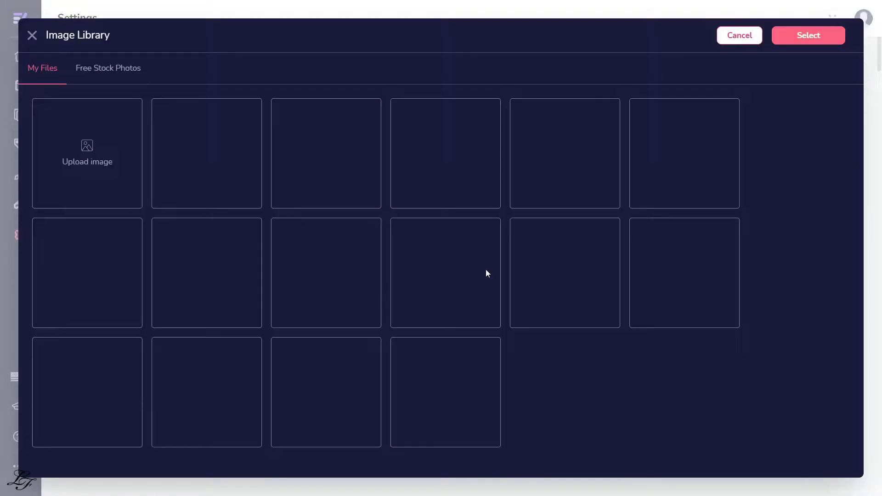
{"action": "left_click", "coordinate": [331, 164]}
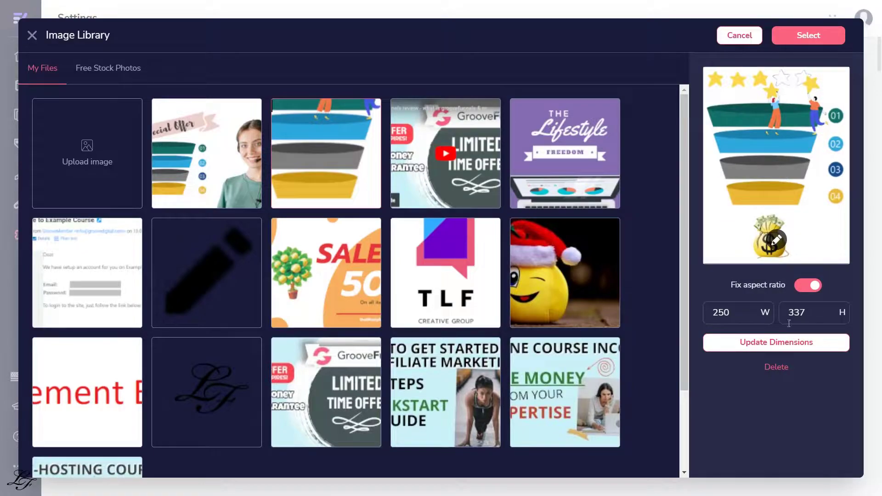
{"action": "left_click", "coordinate": [809, 35]}
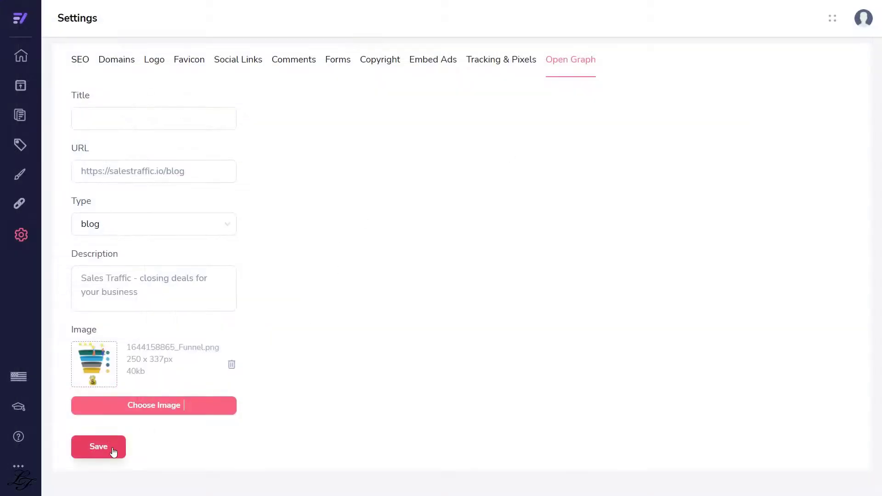
Step: Enter "Sales Traffic Blog Secrets" as the Open Graph title and save the settings
{"action": "left_click", "coordinate": [107, 118]}
{"action": "type", "text": "Sales Traffic"}
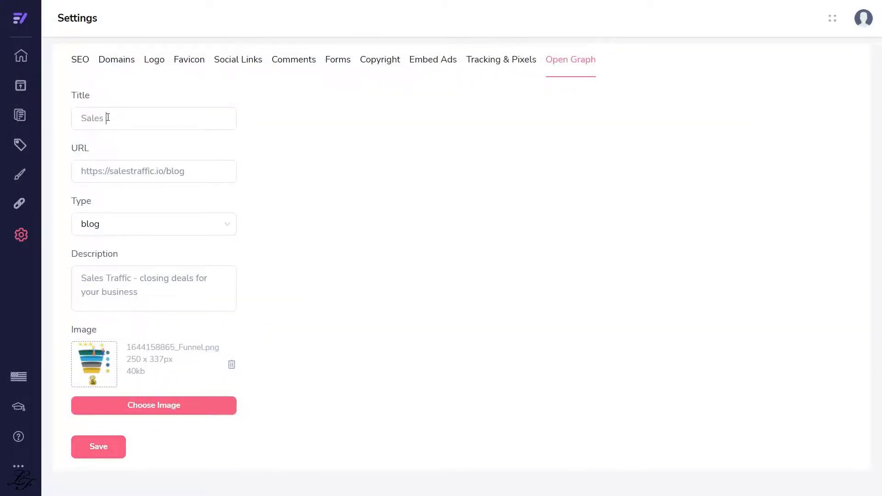
{"action": "type", "text": " Blog Secrets"}
{"action": "left_click", "coordinate": [110, 447]}
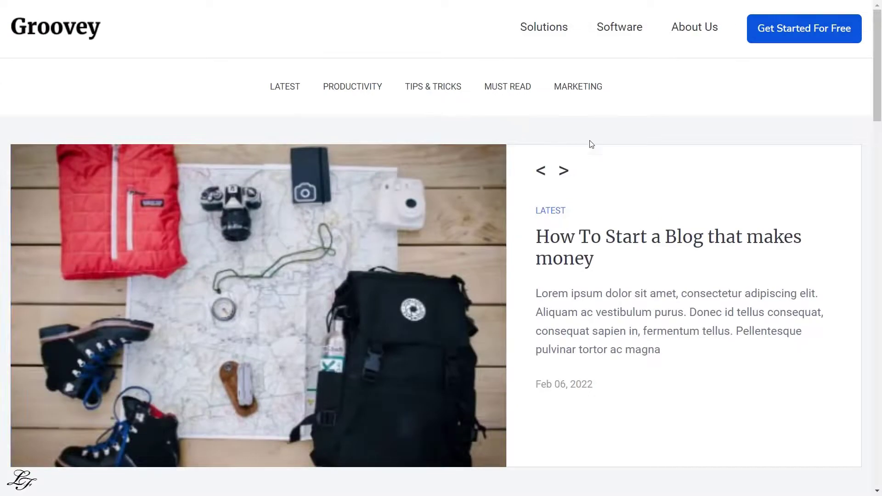
Step: Review the published blog, including the featured post slider, newsletter form, post list, and footer links
{"action": "left_click", "coordinate": [562, 174]}
{"action": "left_click", "coordinate": [562, 176]}
{"action": "scroll", "coordinate": [615, 220], "scroll_direction": "down", "scroll_amount": 15}
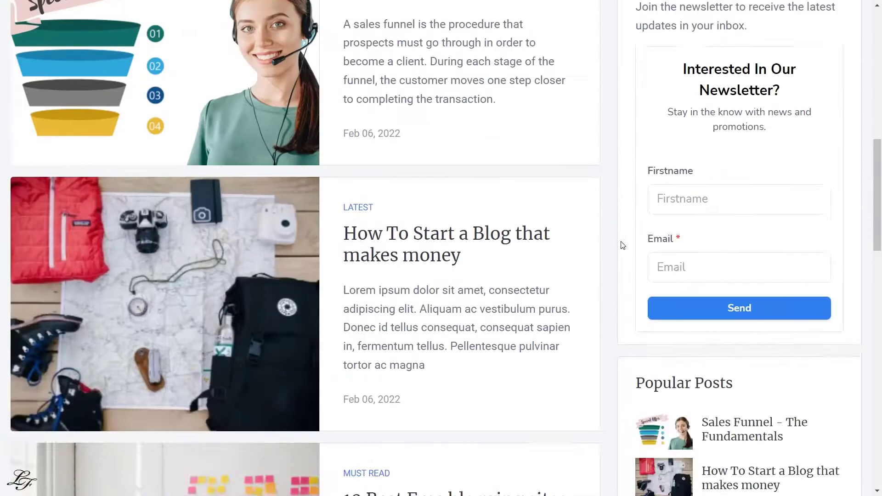
{"action": "scroll", "coordinate": [316, 240], "scroll_direction": "down", "scroll_amount": 20}
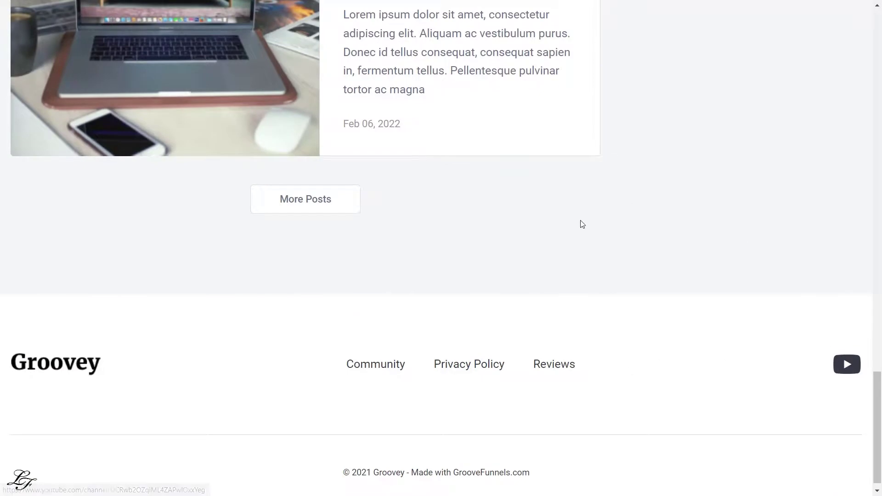
{"action": "scroll", "coordinate": [583, 221], "scroll_direction": "up", "scroll_amount": 4}
{"action": "scroll", "coordinate": [583, 225], "scroll_direction": "up", "scroll_amount": 20}
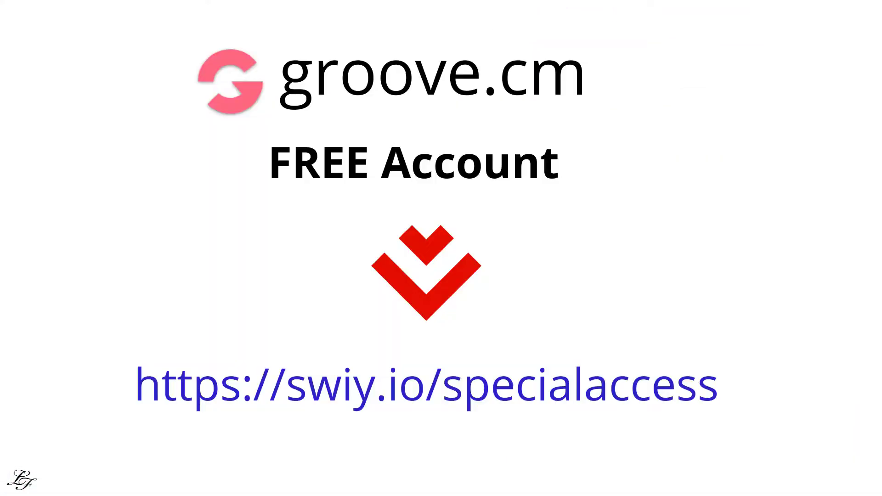